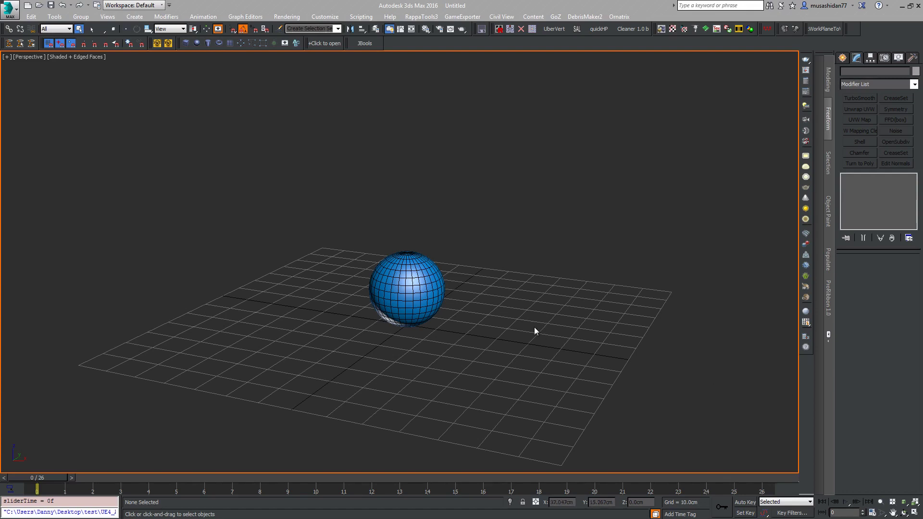
- Orbit and pan the Perspective viewport to frame the sphere above the flattened grid
middle_click_drag(535, 328, 517, 377, "alt")
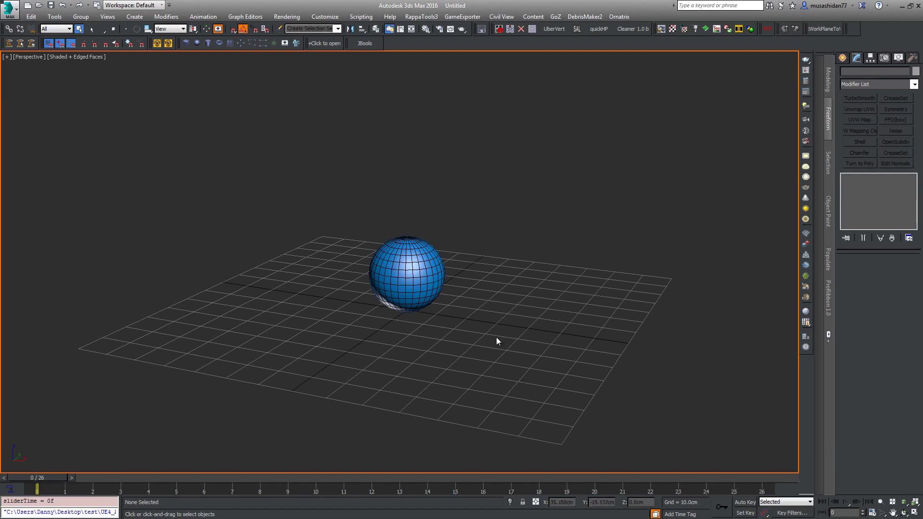
middle_click_drag(496, 336, 485, 331, "alt")
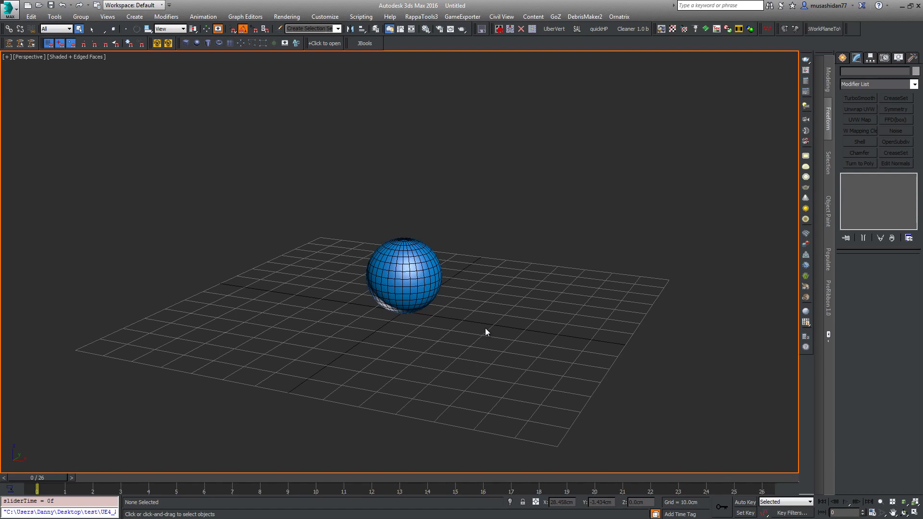
mouse_move(494, 316)
middle_mouse_down()
mouse_move(482, 332)
mouse_move(481, 315)
middle_mouse_up()
- Play the bounce animation, stop it at frame 1, and select the sphere
left_click(842, 502)
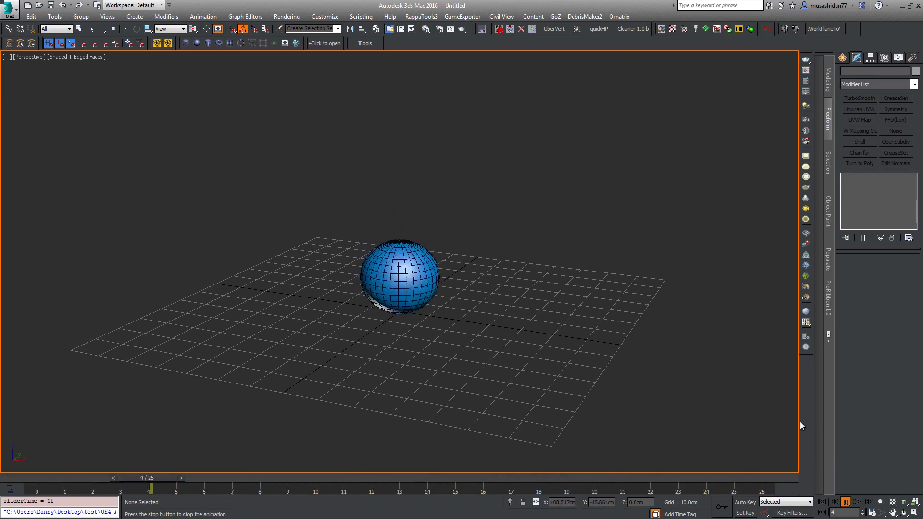
left_click(846, 503)
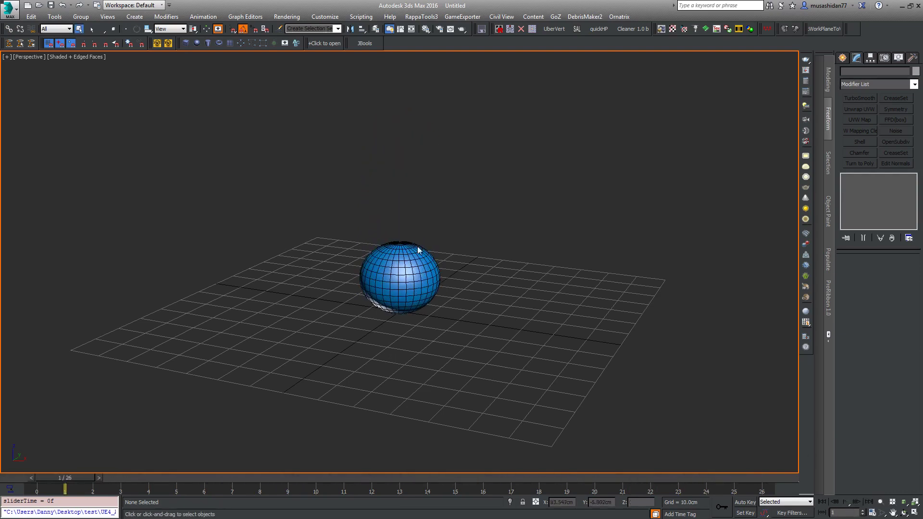
left_click(410, 274)
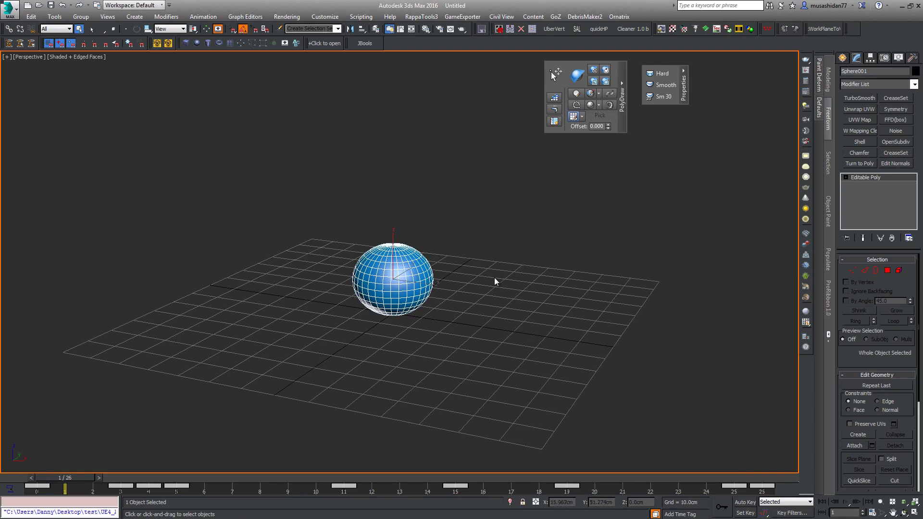
middle_click_drag(462, 299, 483, 295)
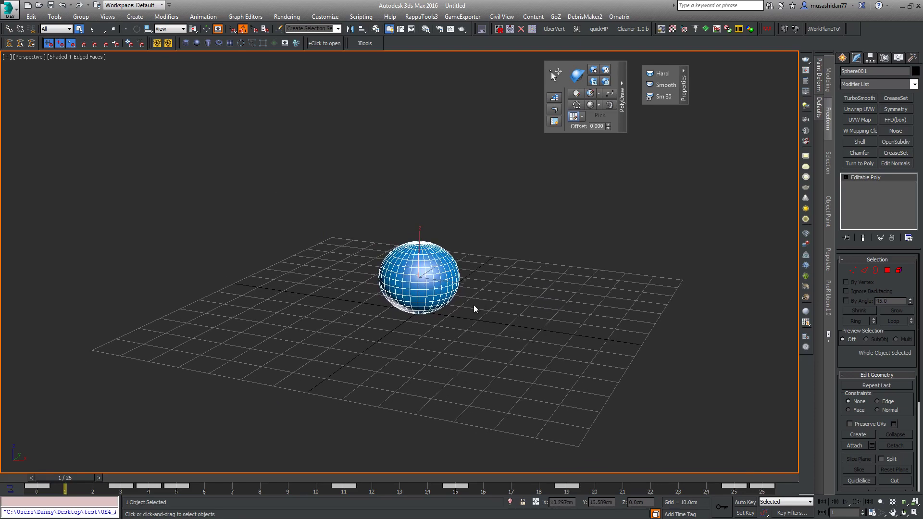
mouse_move(474, 305)
middle_mouse_down("alt")
mouse_move(488, 302)
mouse_move(479, 307)
middle_mouse_up("alt")
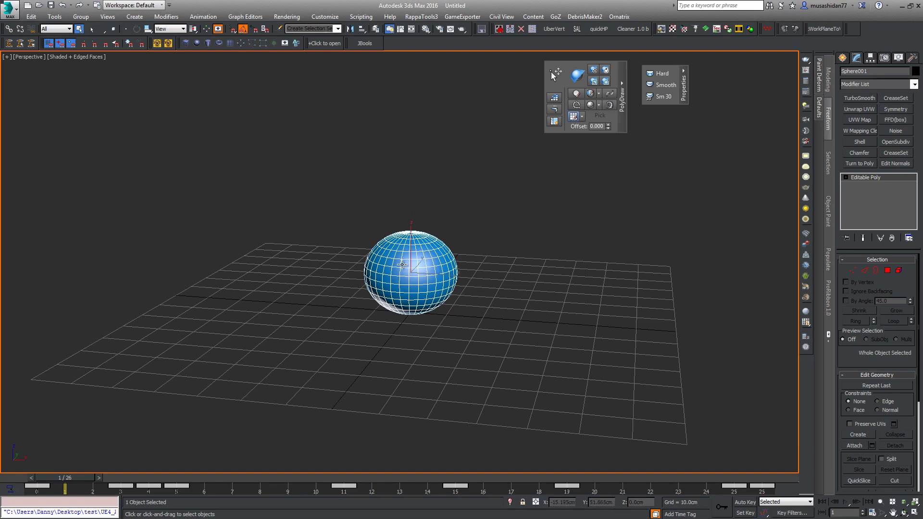
- Export the selected sphere as Alembic, overwriting Door_Anim.ABC
left_click(9, 8)
mouse_move(34, 162)
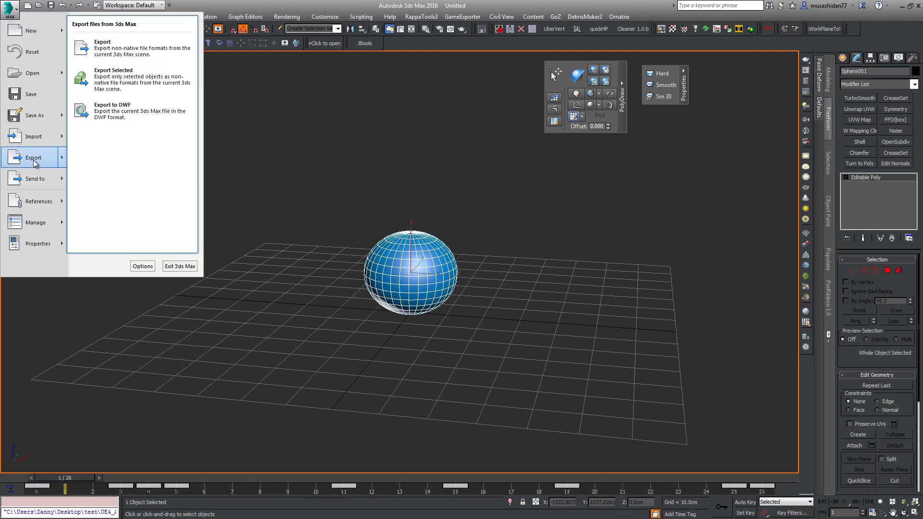
left_click(129, 81)
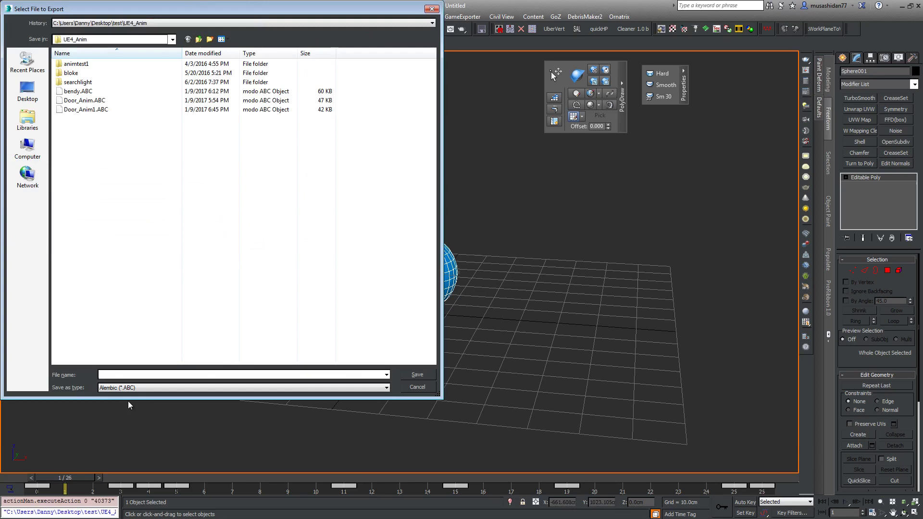
left_click(135, 389)
left_click(133, 390)
left_click(81, 102)
double_click(82, 102)
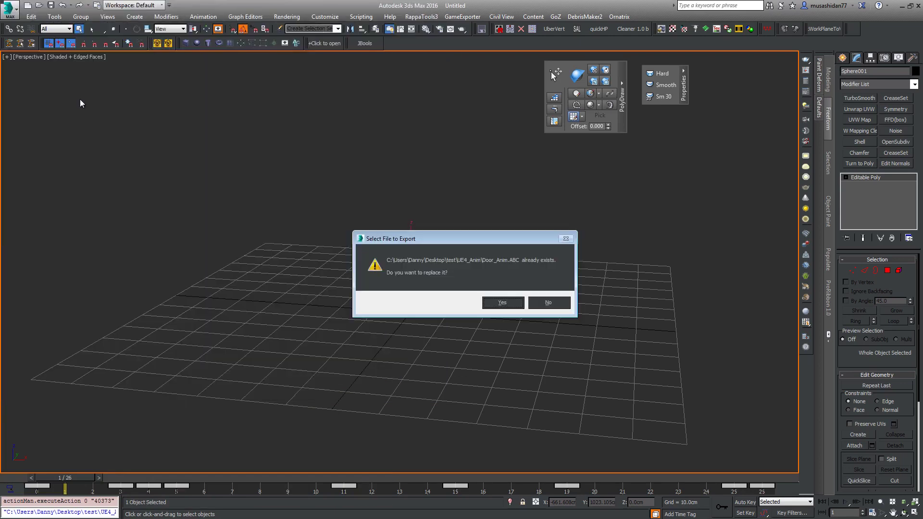
left_click(505, 299)
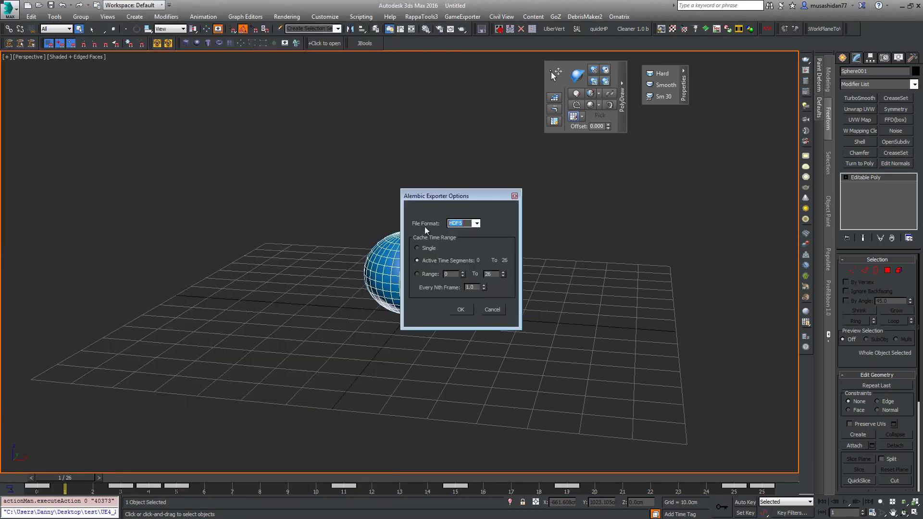
- Keep HDF5 as the Alembic file format and confirm the export settings
left_click_drag(435, 195, 282, 159)
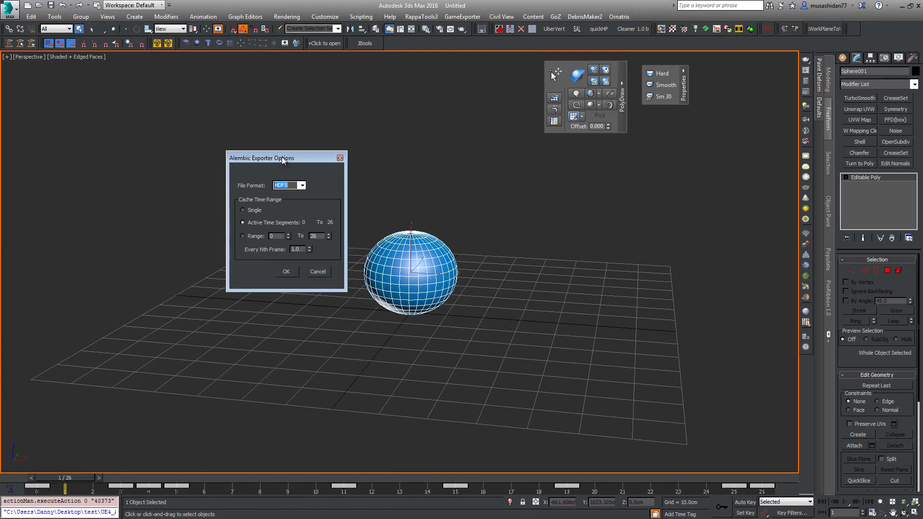
left_click_drag(281, 156, 289, 153)
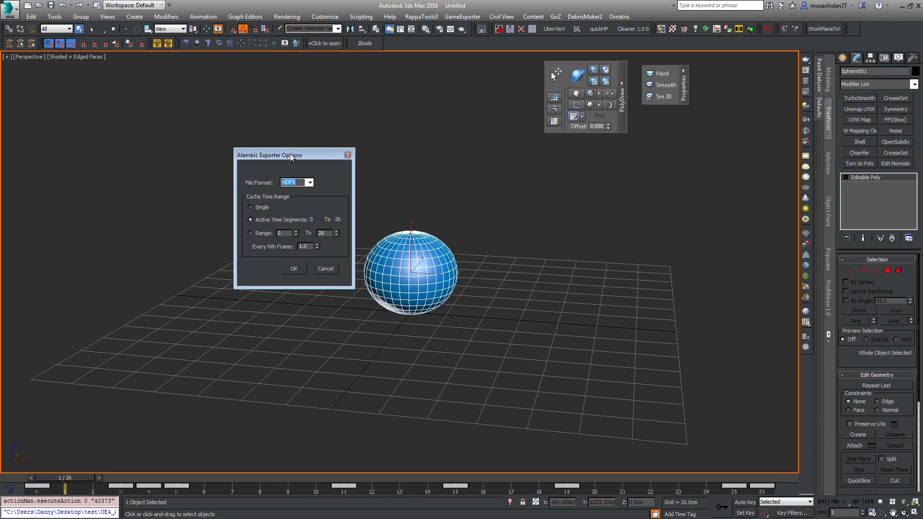
left_click_drag(290, 154, 283, 154)
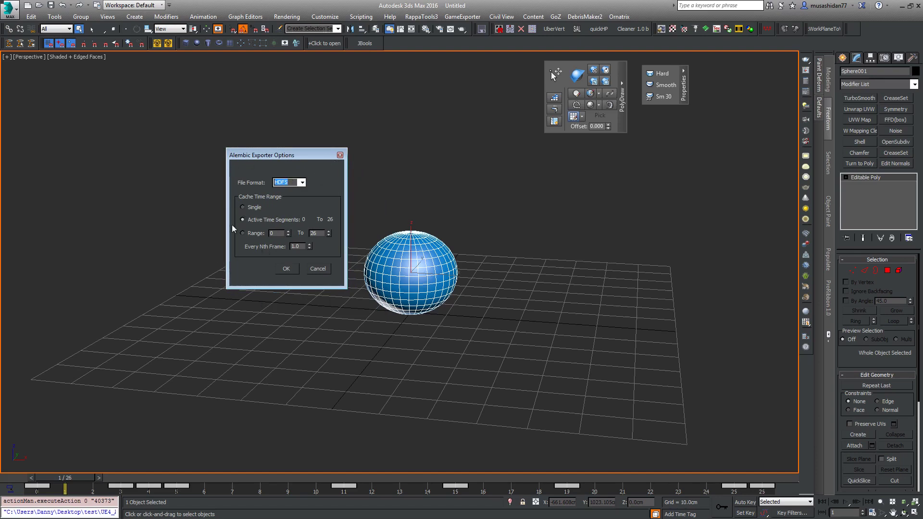
left_click(302, 184)
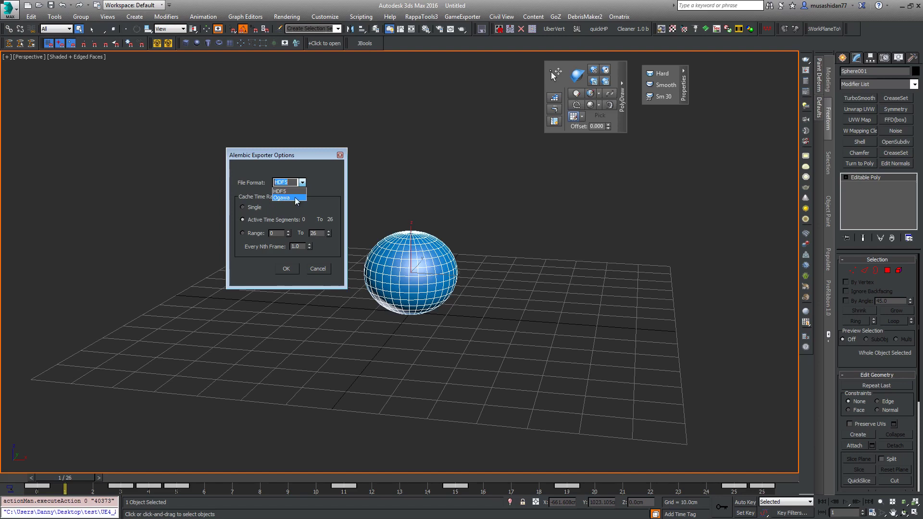
left_click(303, 183)
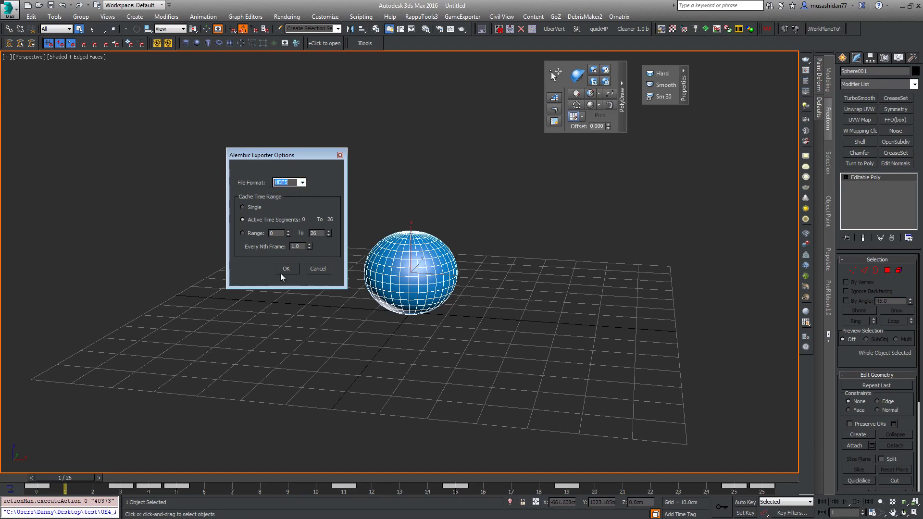
left_click(320, 271)
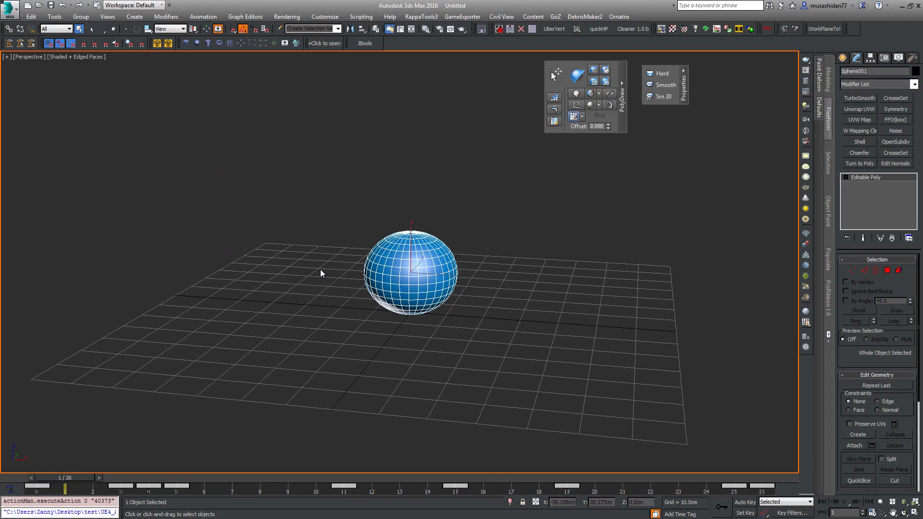
- In Unreal, set the bendy.ABC Alembic import type to Static Mesh and review the options
key("alt+Tab")
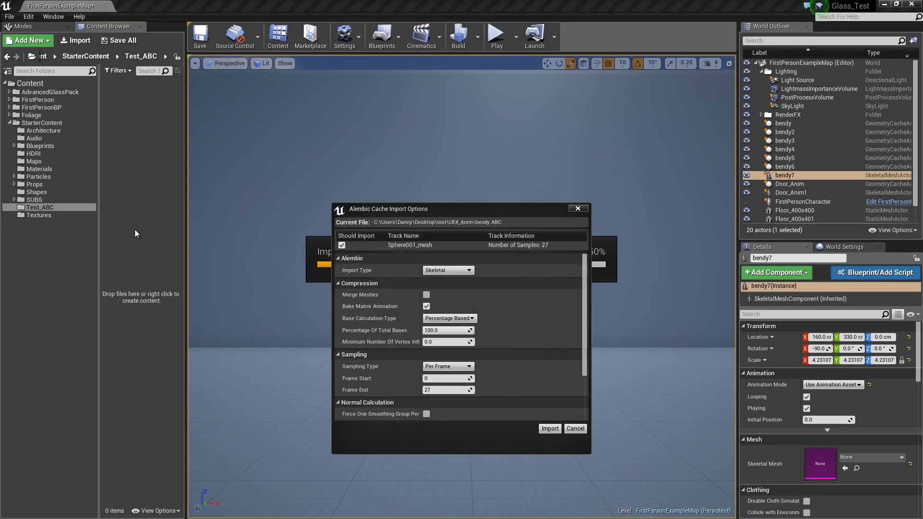
left_click_drag(439, 209, 397, 164)
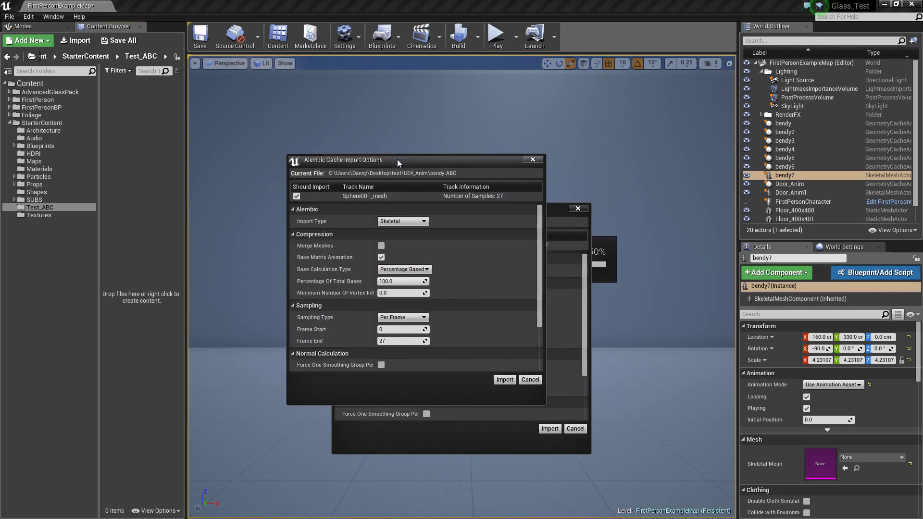
left_click(402, 221)
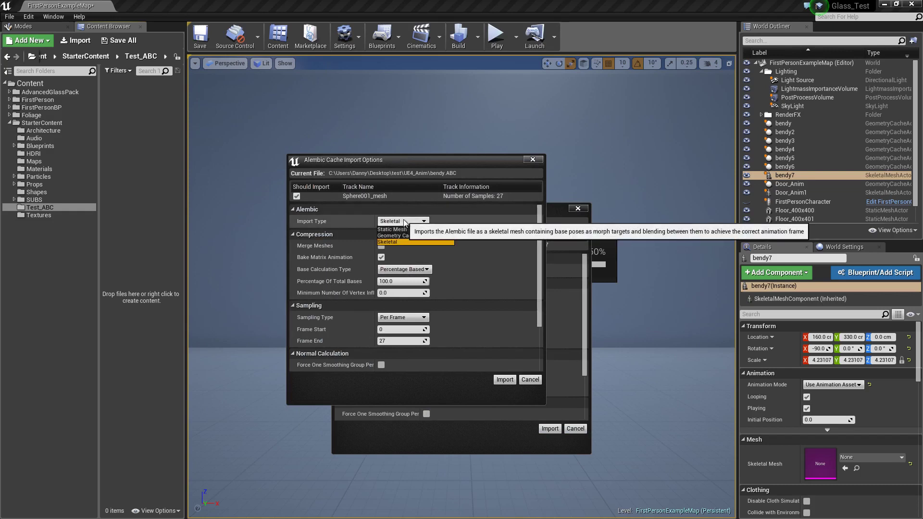
left_click(392, 230)
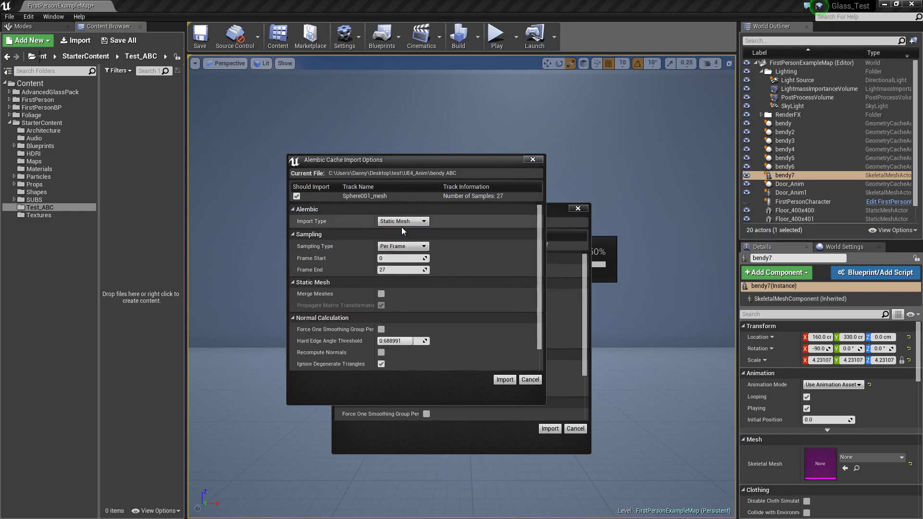
scroll(539, 281, "down", 1)
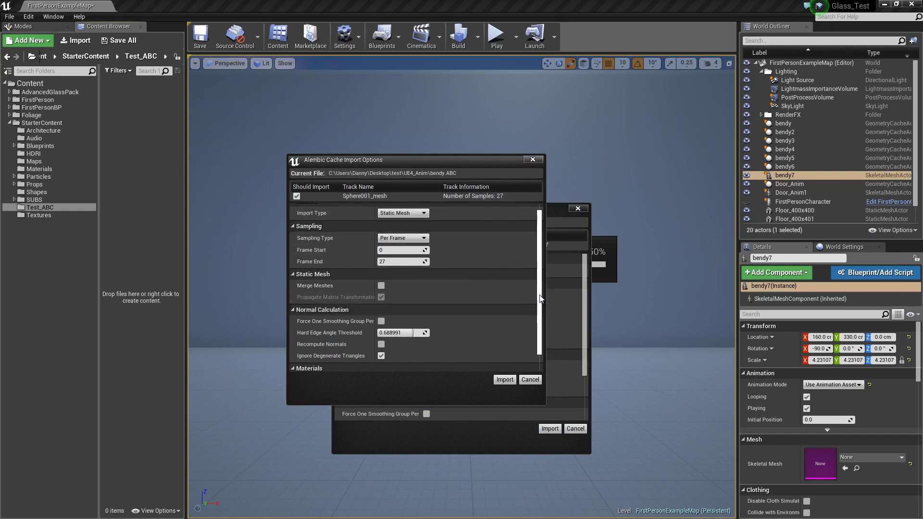
scroll(540, 298, "up", 1)
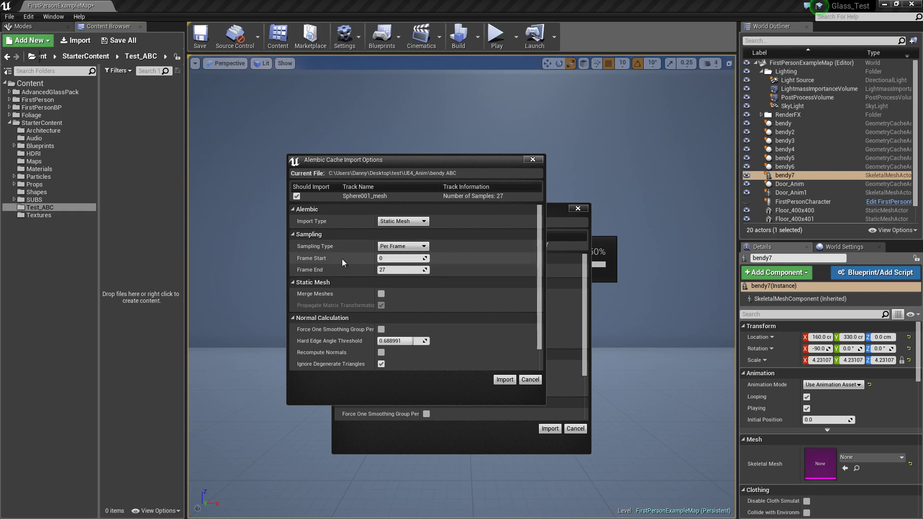
mouse_move(540, 288)
left_mouse_down()
mouse_move(541, 302)
mouse_move(539, 279)
left_mouse_up()
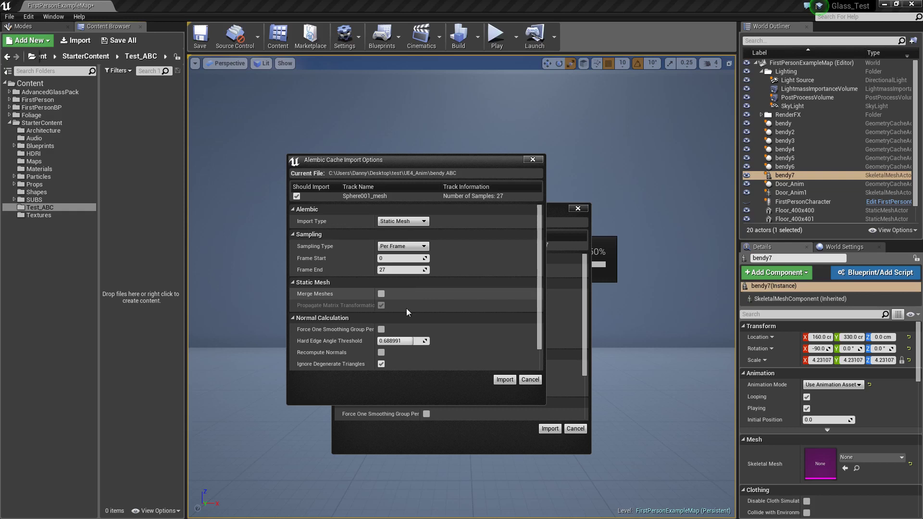
scroll(540, 301, "down", 2)
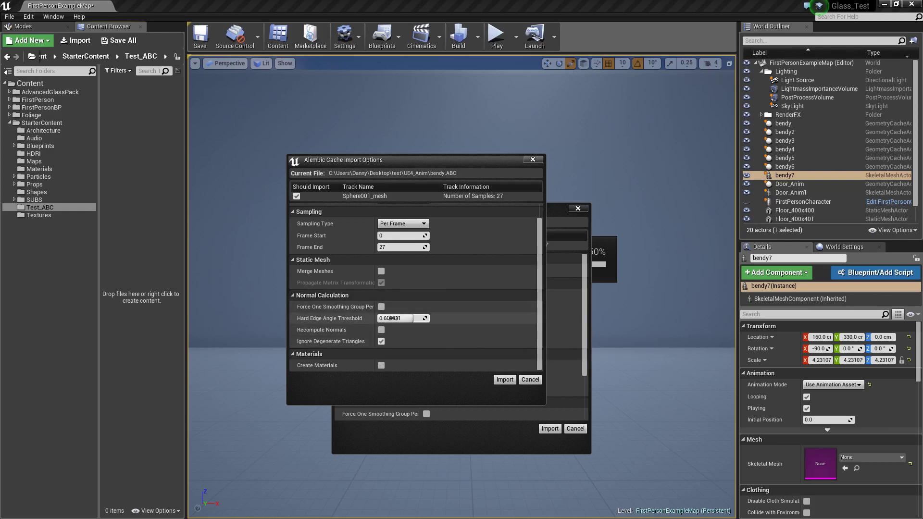
- Try the Geometry Cache import type, then switch it back to Skeletal
scroll(404, 231, "up", 2)
left_click(404, 221)
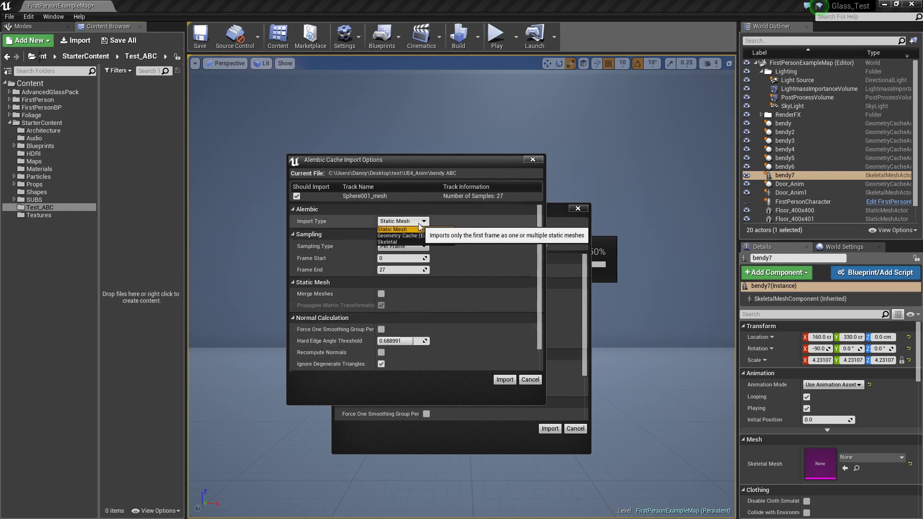
left_click(407, 235)
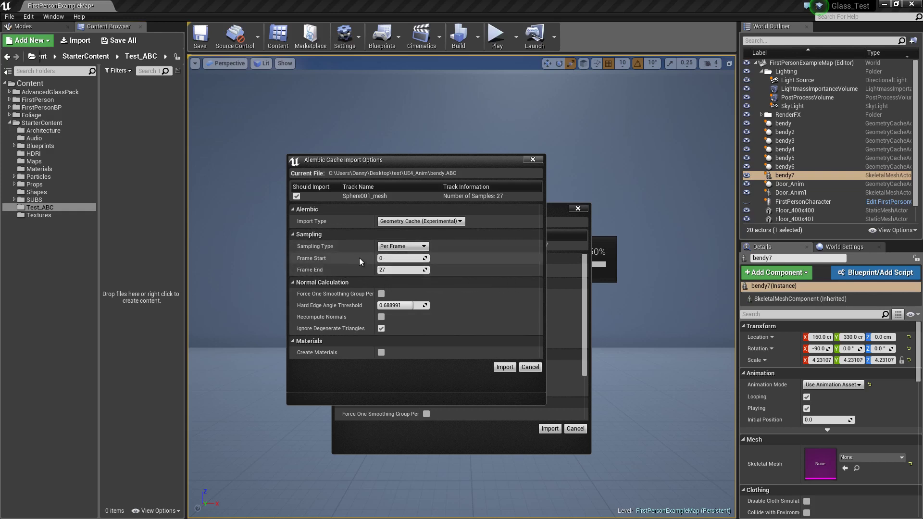
left_click(417, 221)
left_click(392, 242)
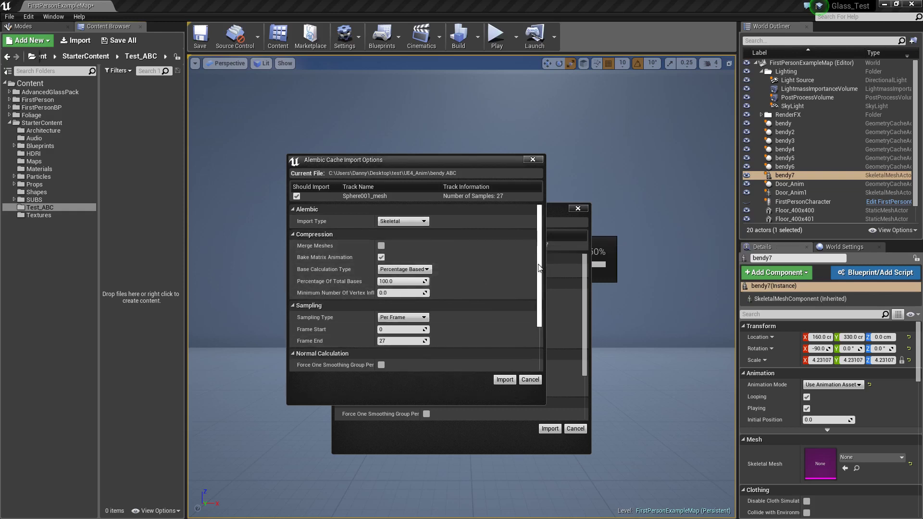
- Review the import options and set the type to Geometry Cache (Experimental)
scroll(540, 264, "down", 3)
scroll(542, 260, "up", 3)
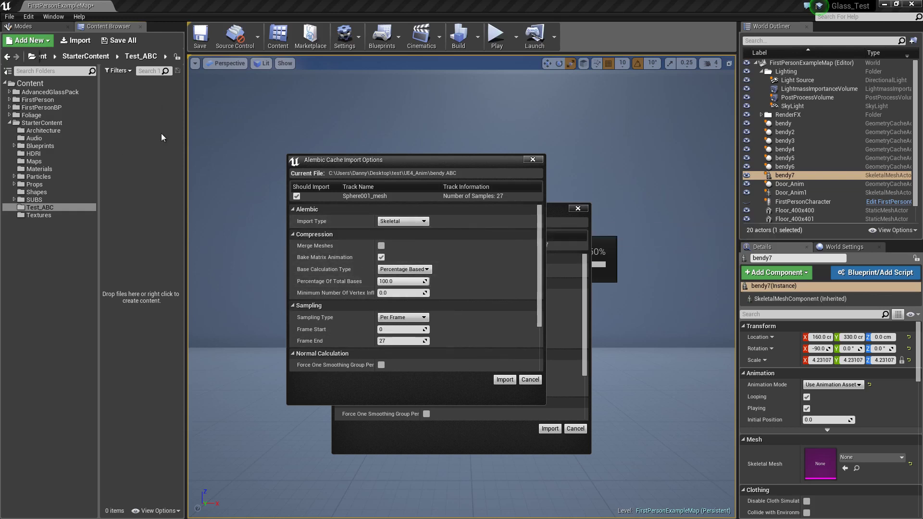
scroll(541, 289, "down", 2)
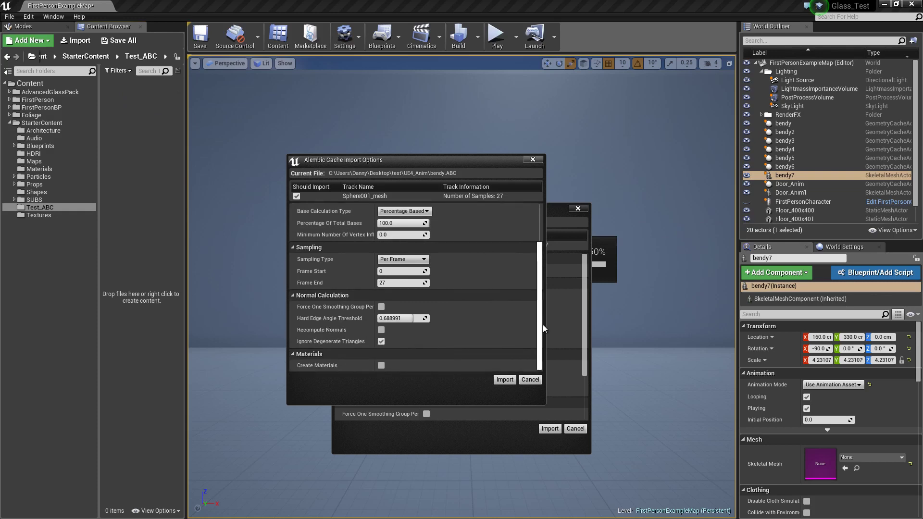
scroll(543, 325, "up", 2)
scroll(542, 263, "up", 1)
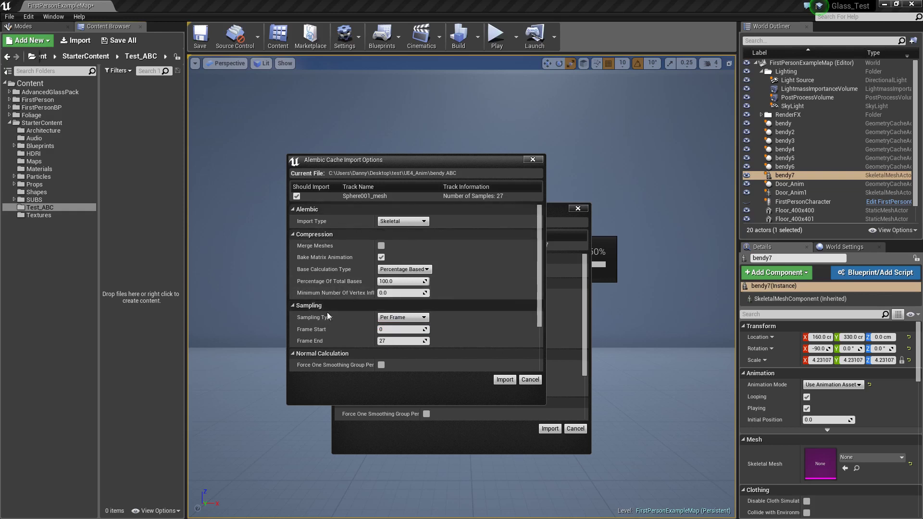
left_click(414, 222)
left_click(414, 236)
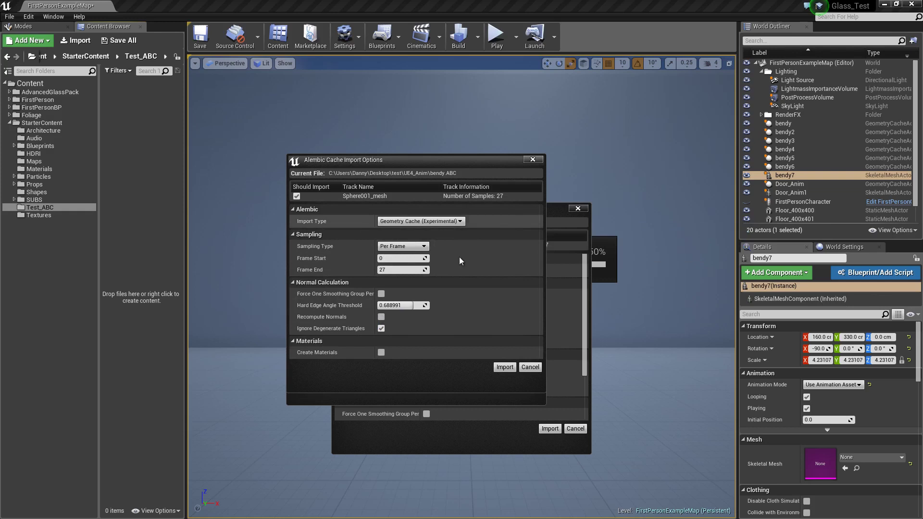
- Import bendy.ABC as a geometry cache and drag the bendy asset into the level as bendy8
left_click(505, 368)
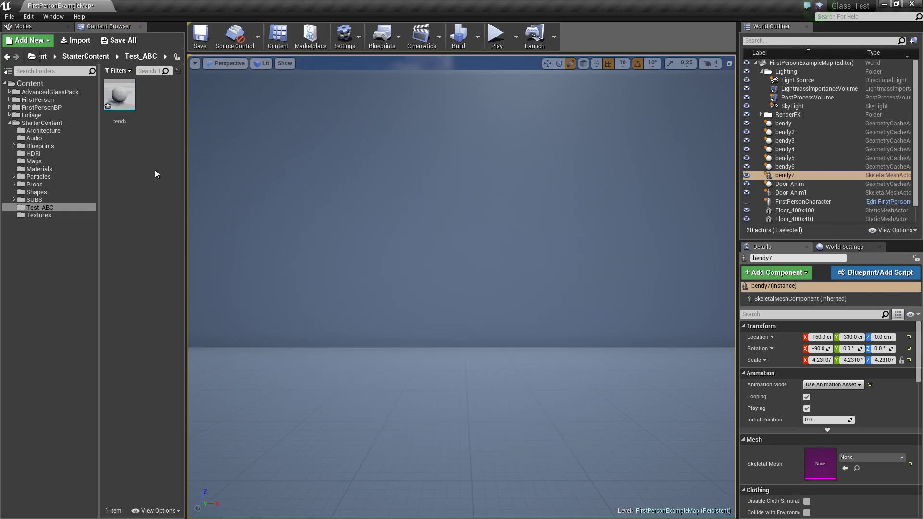
left_click_drag(117, 93, 459, 380)
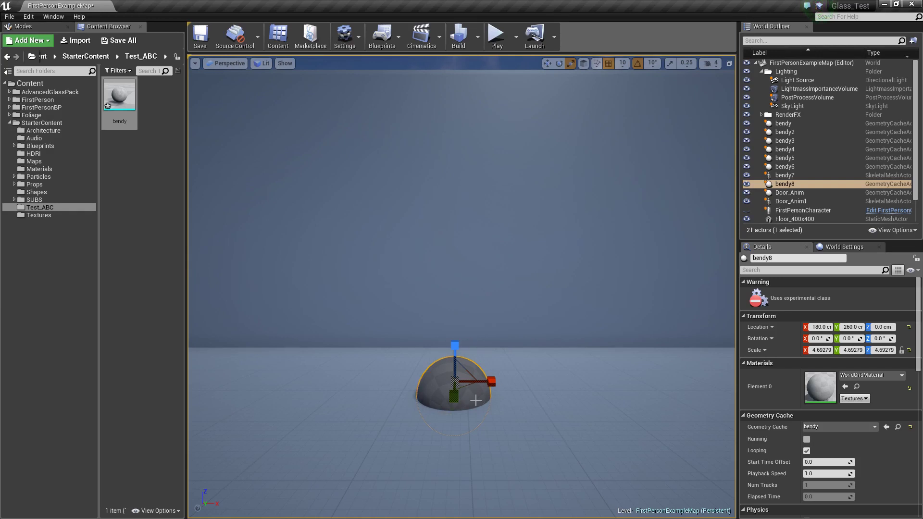
- Set bendy8's Rotation X to -90 and enable its Geometry Cache Running option
left_click(818, 339)
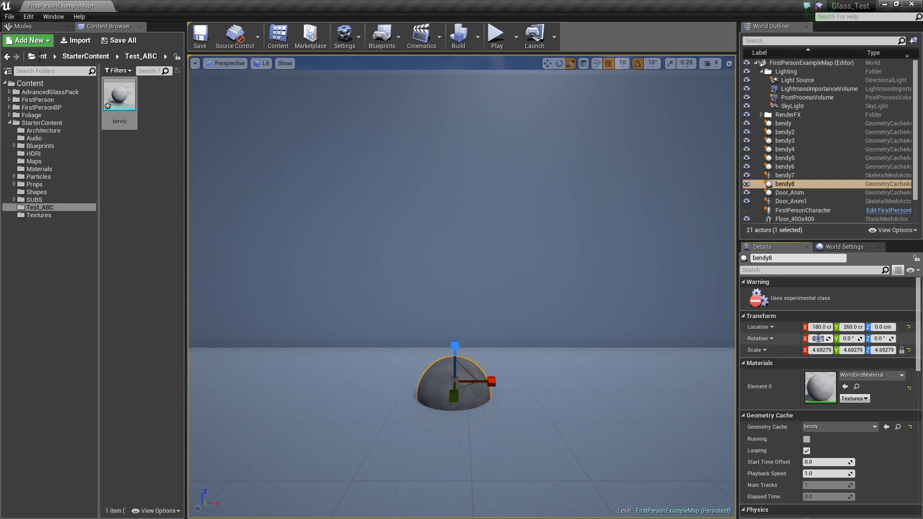
type("90")
key("Return")
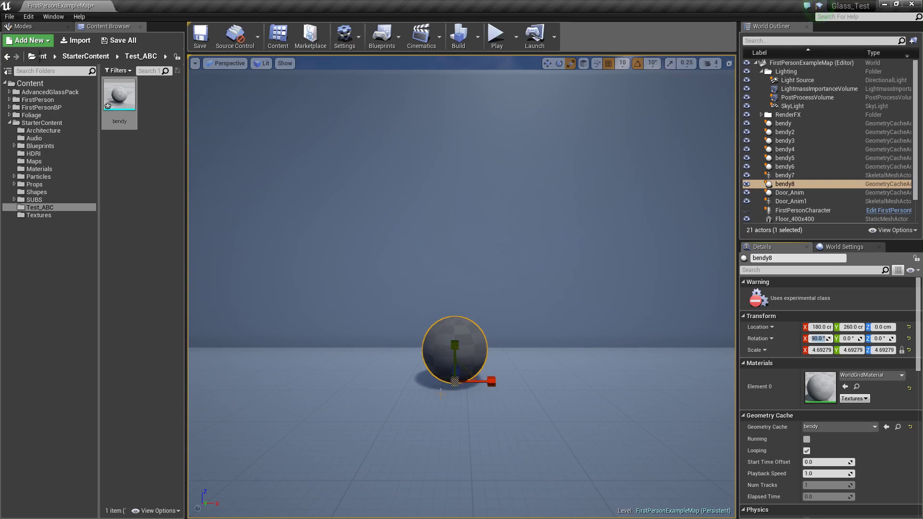
right_click_drag(442, 410, 413, 379)
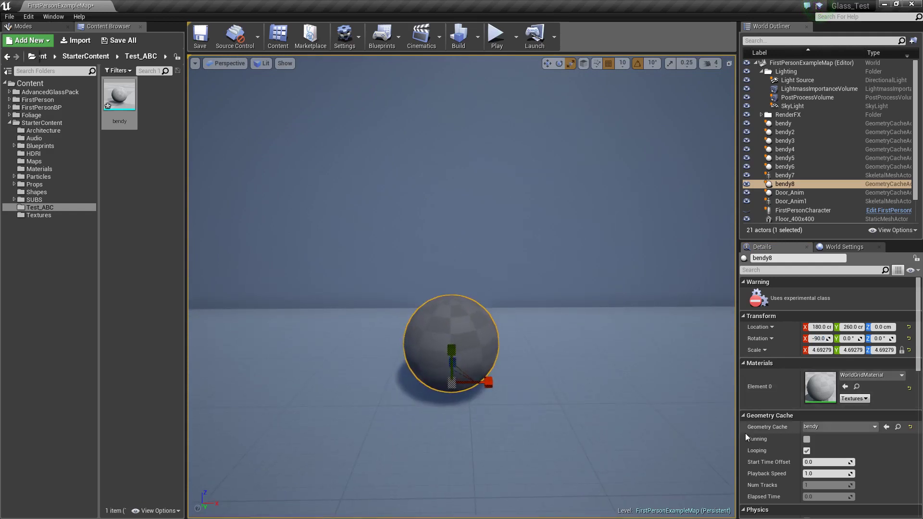
left_click(807, 439)
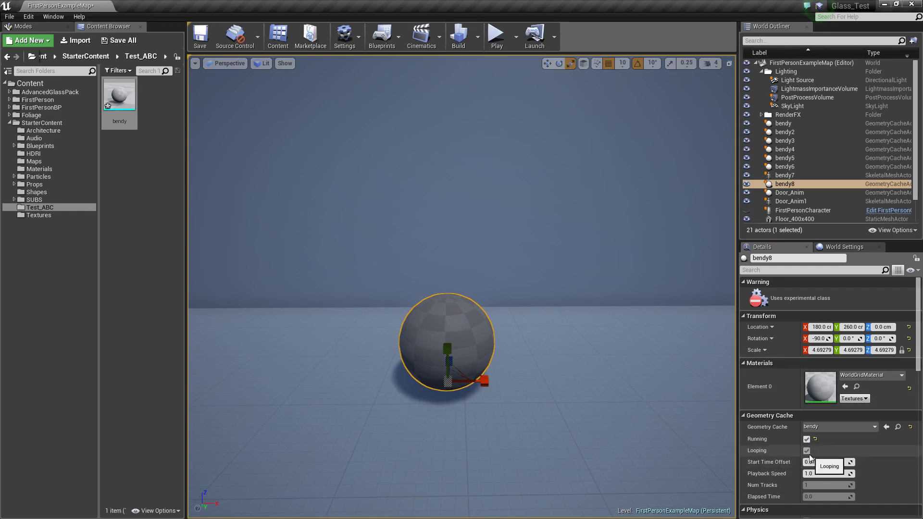
- Preview the bouncing sphere in Play mode, then delete bendy8 from the level
left_click(496, 36)
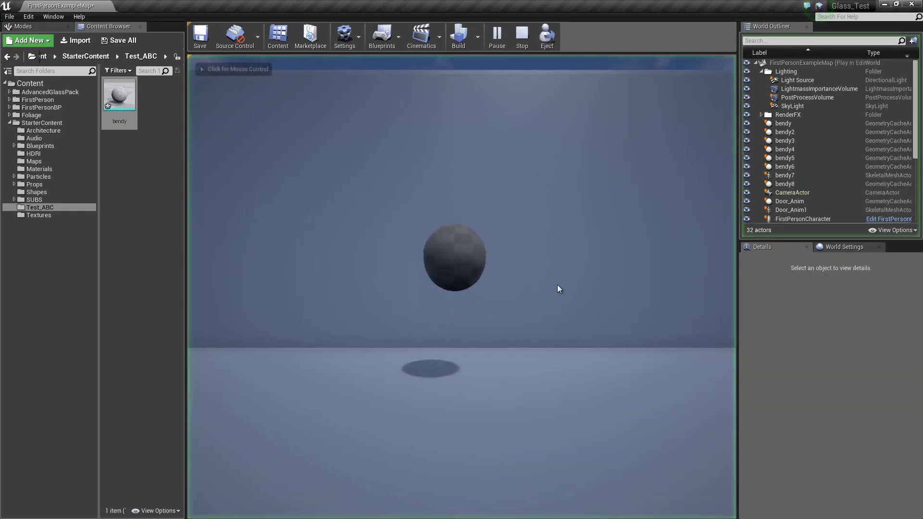
left_click(529, 342)
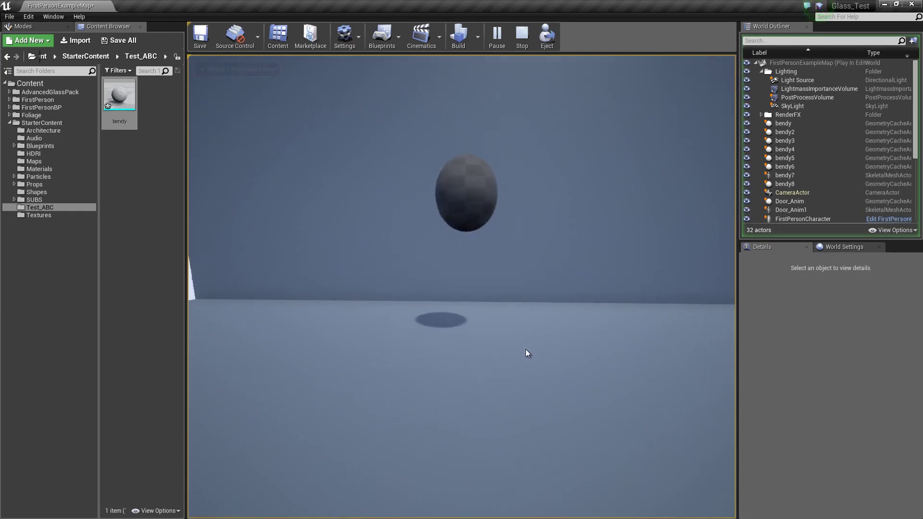
key("Escape")
left_click(413, 307)
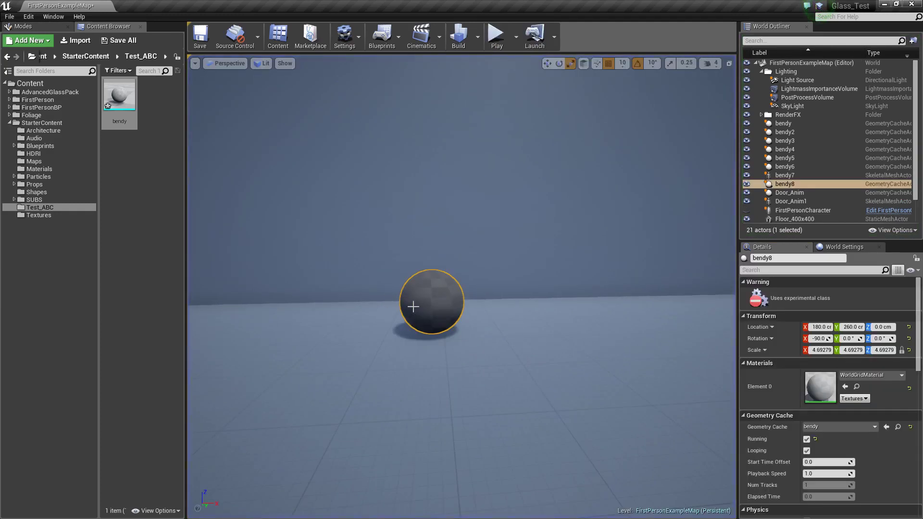
key("Delete")
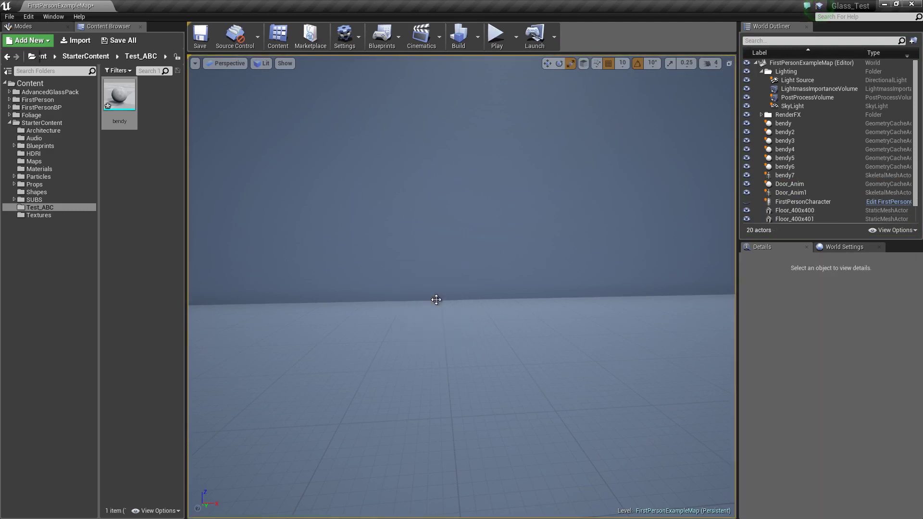
left_click(115, 91)
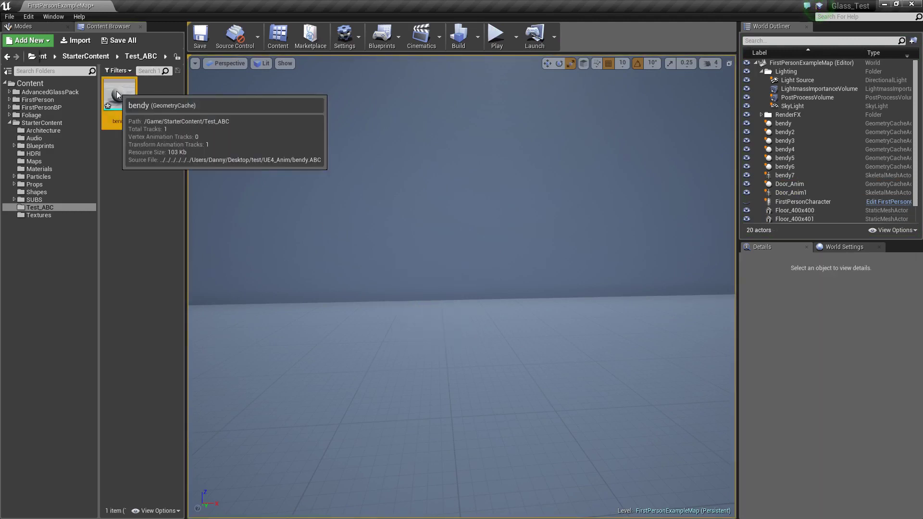
- Delete the bendy geometry cache asset and re-import bendy.ABC with Skeletal import type
key("Delete")
left_click(383, 417)
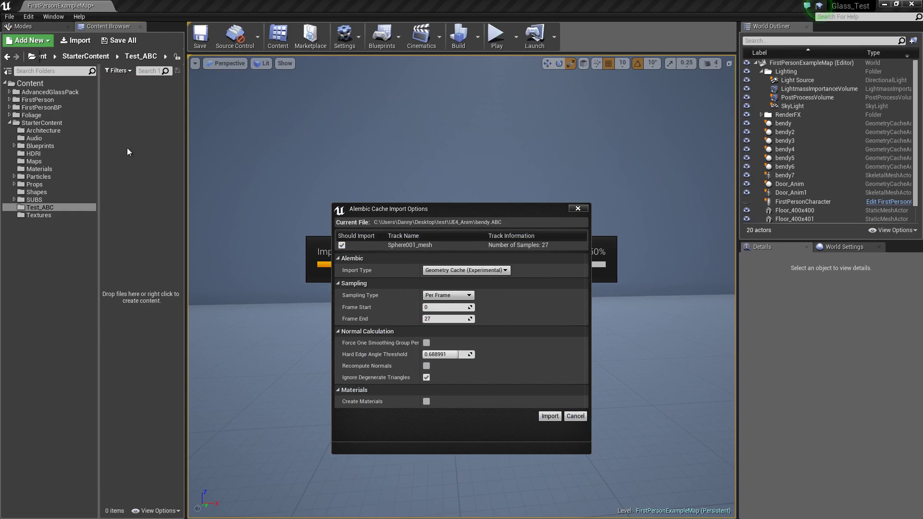
left_click(452, 270)
left_click(434, 290)
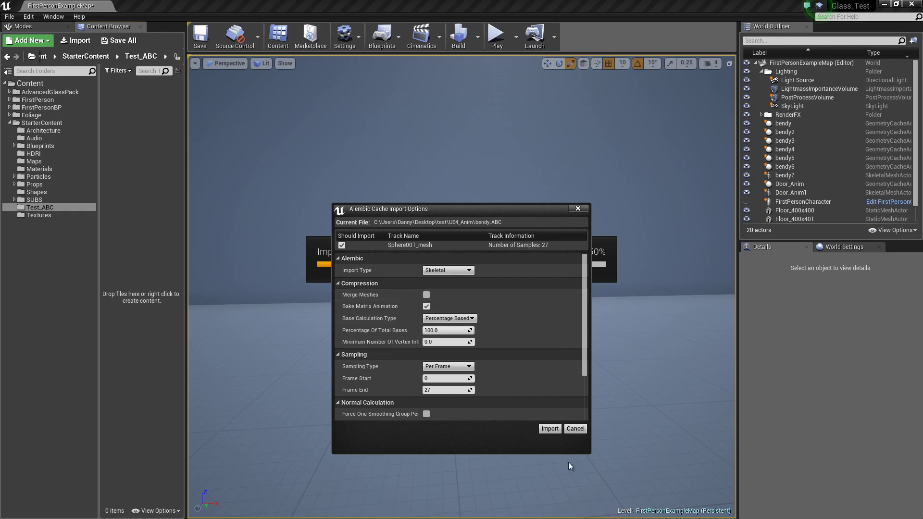
left_click(546, 432)
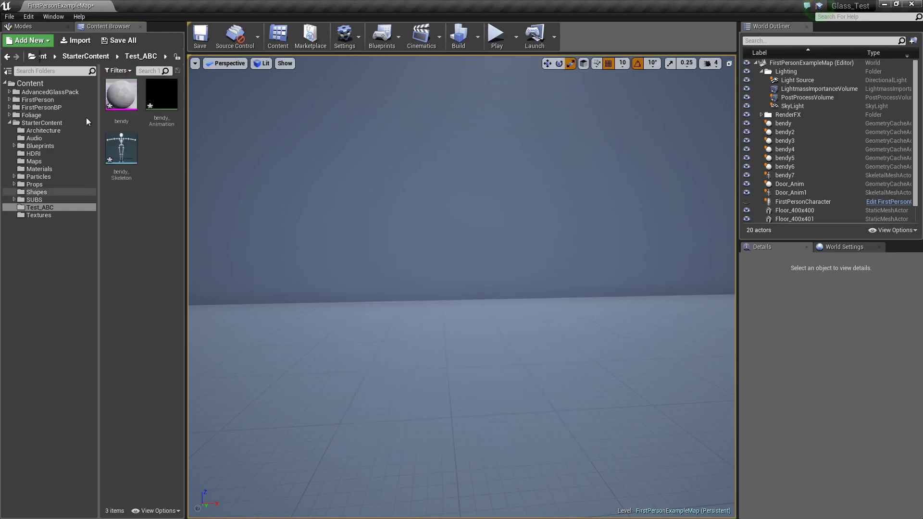
- Assign BaseMaterial to the bendy mesh's Element 0, save, and close the Persona editor
mouse_move(176, 128)
double_click(162, 91)
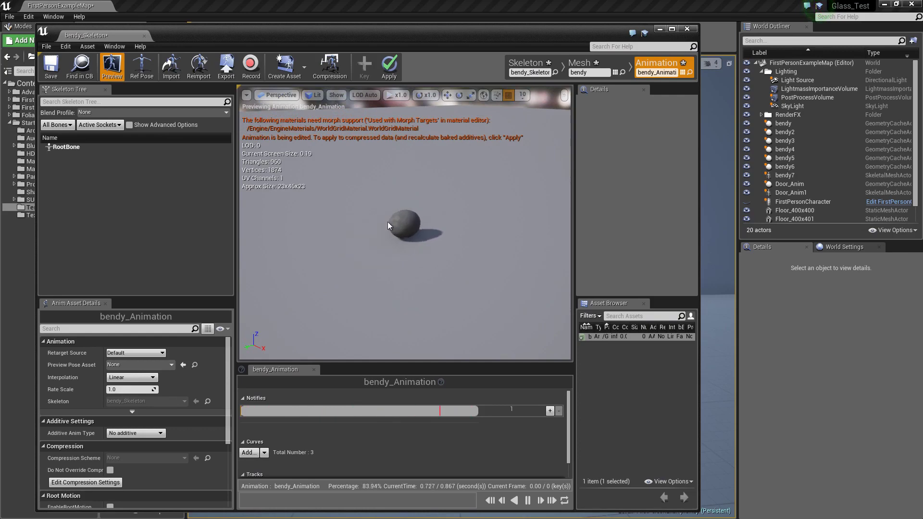
left_click(580, 63)
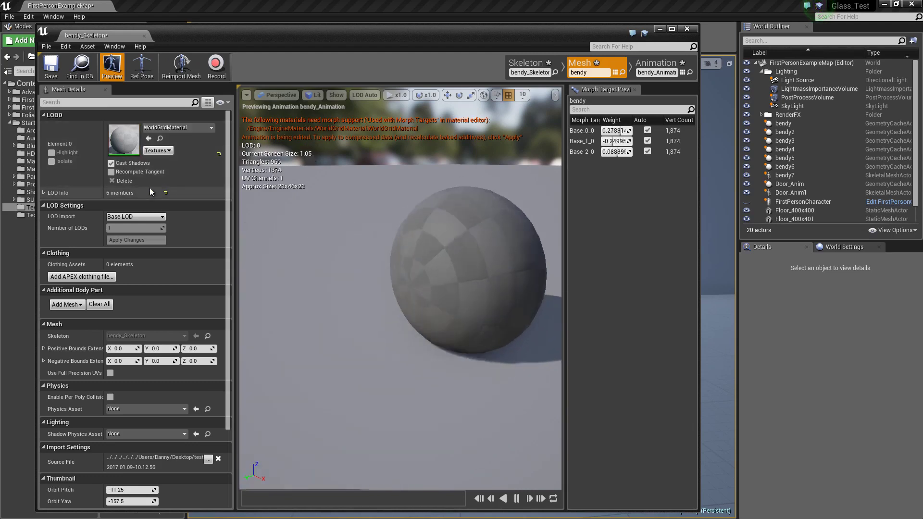
left_click(211, 129)
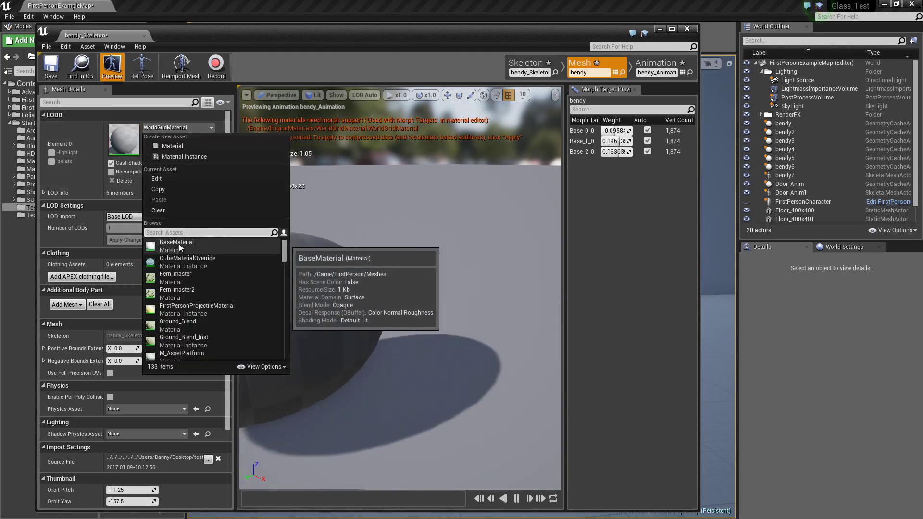
left_click(178, 244)
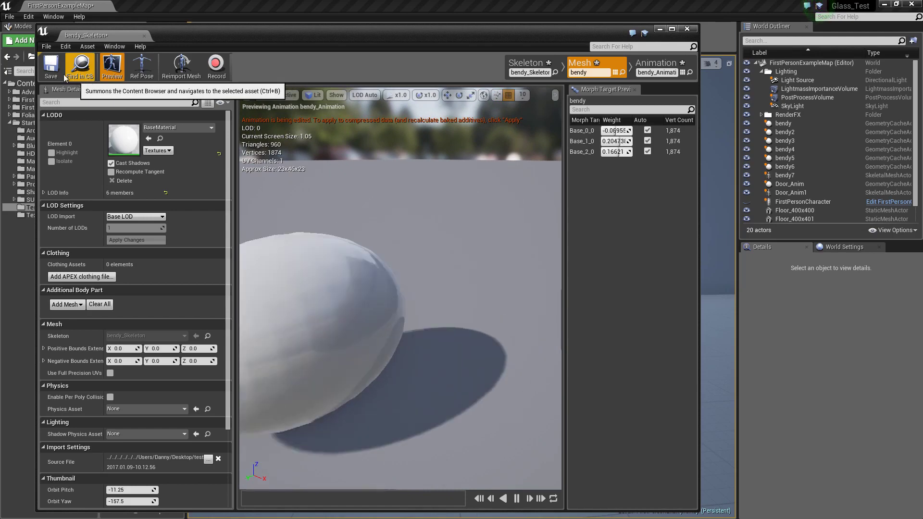
left_click(52, 71)
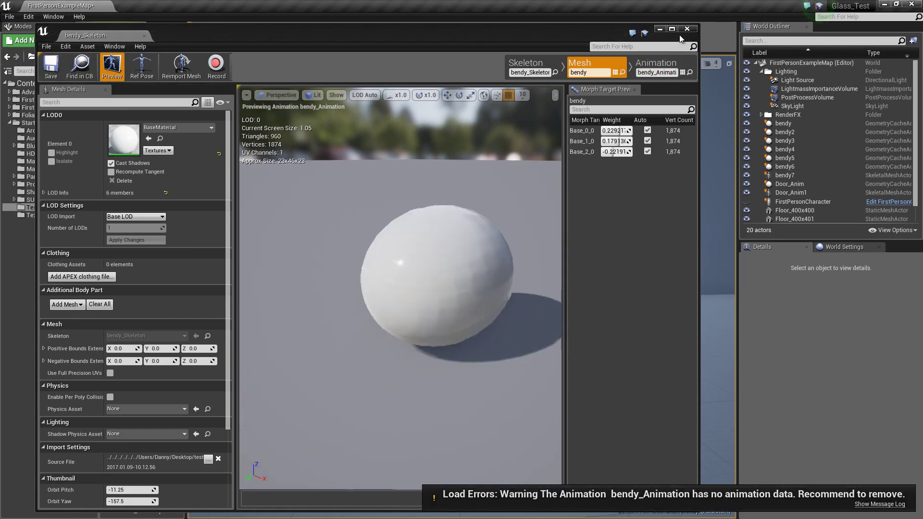
left_click(686, 29)
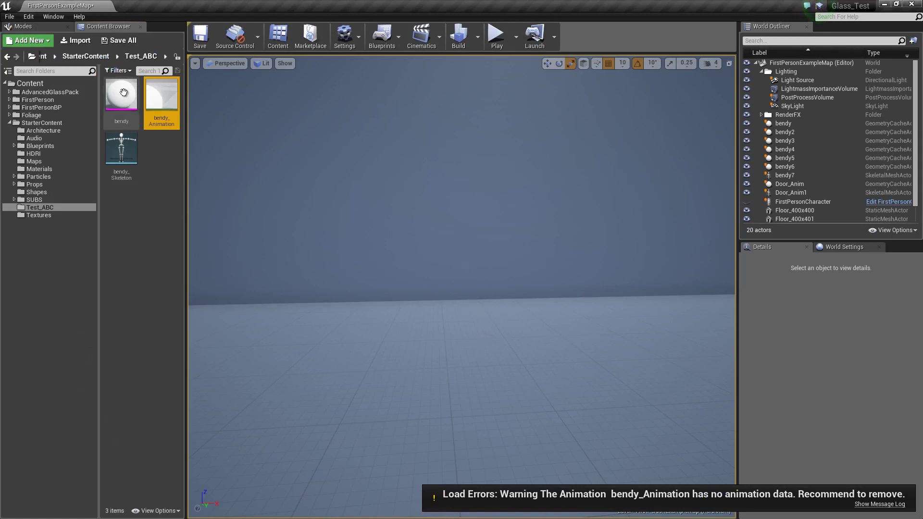
- Place bendy_Animation in the level as bendy8 and scale it uniformly to about 7.78
left_click_drag(161, 99, 462, 316)
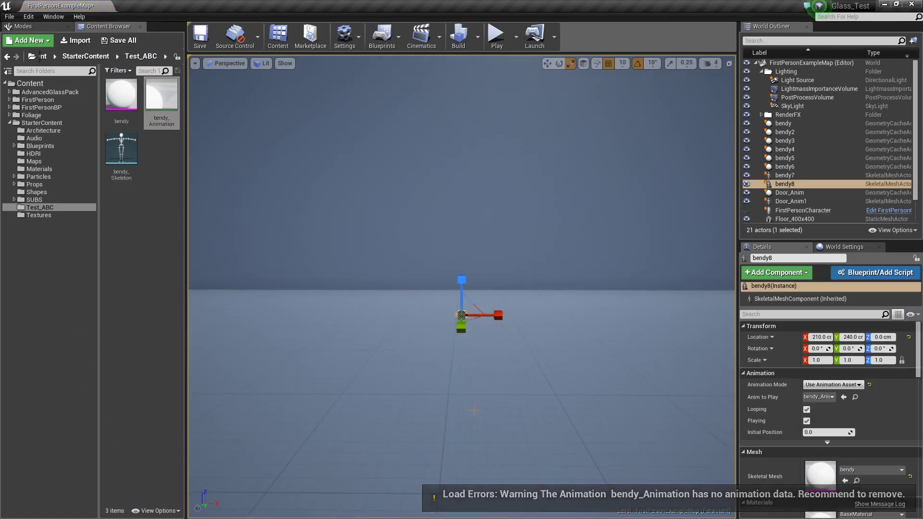
left_click(462, 315)
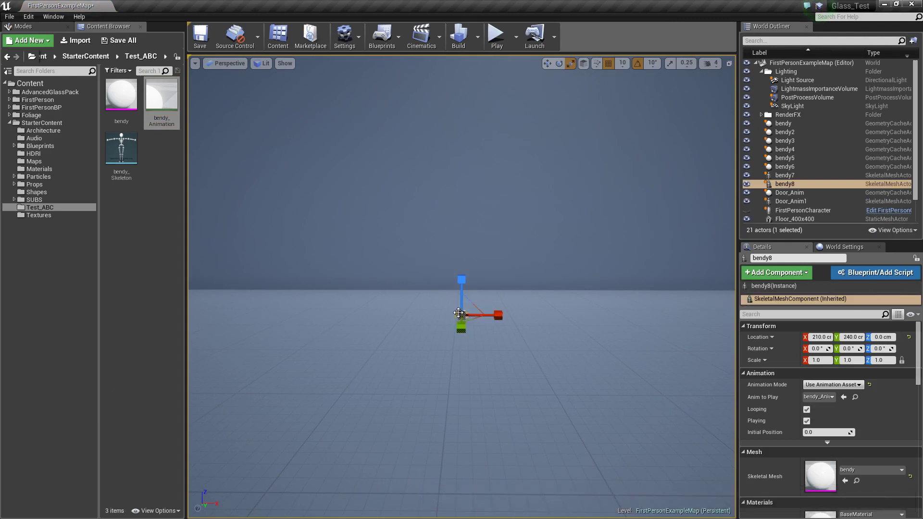
left_click_drag(476, 306, 475, 349)
key("ctrl+z")
right_click_drag(475, 349, 466, 365)
left_click_drag(411, 345, 517, 212)
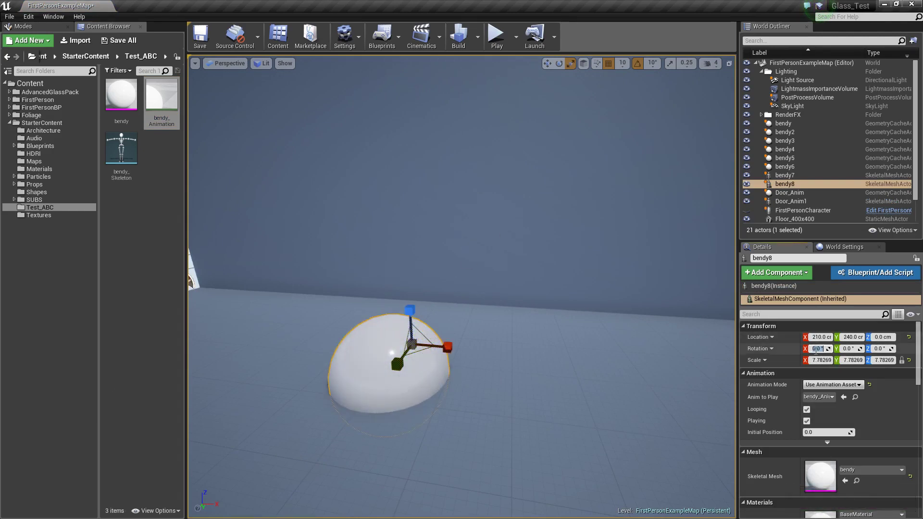
- Stand bendy8 upright with a -90° X rotation, then play-test the level and stop
key("Return")
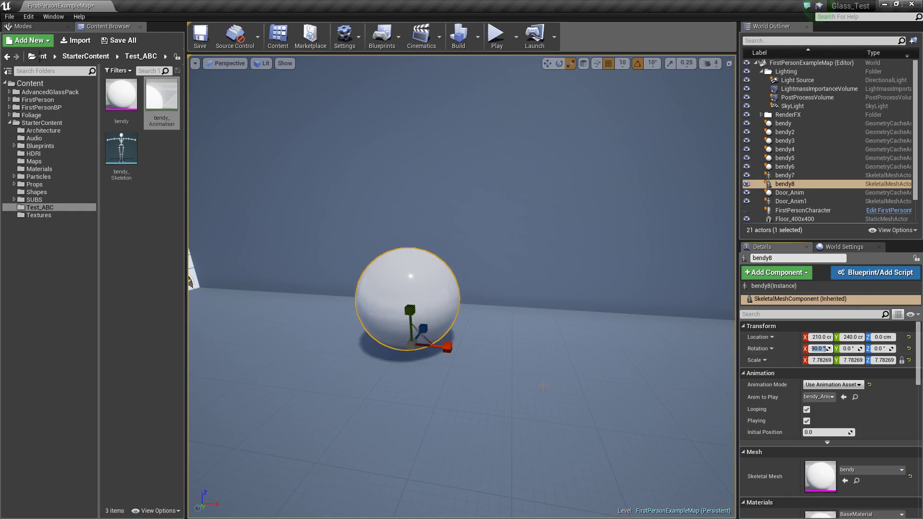
right_click_drag(451, 384, 438, 413)
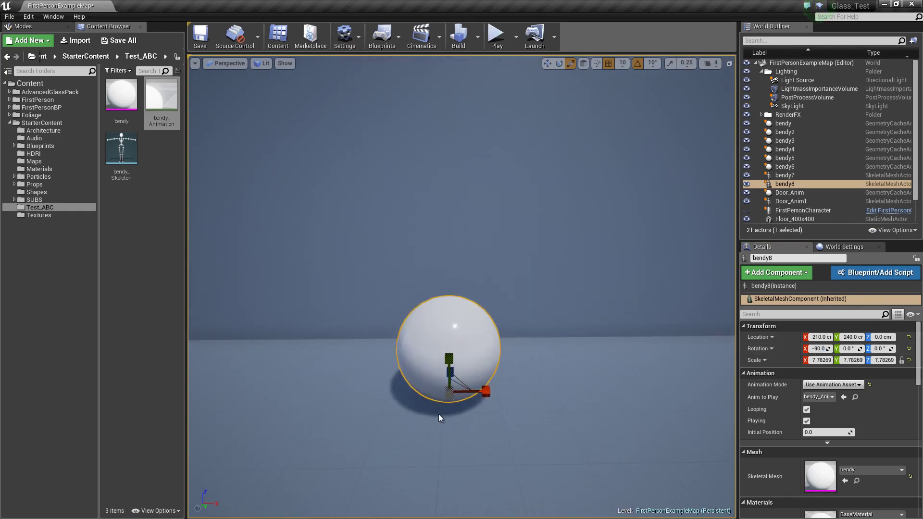
left_click(496, 37)
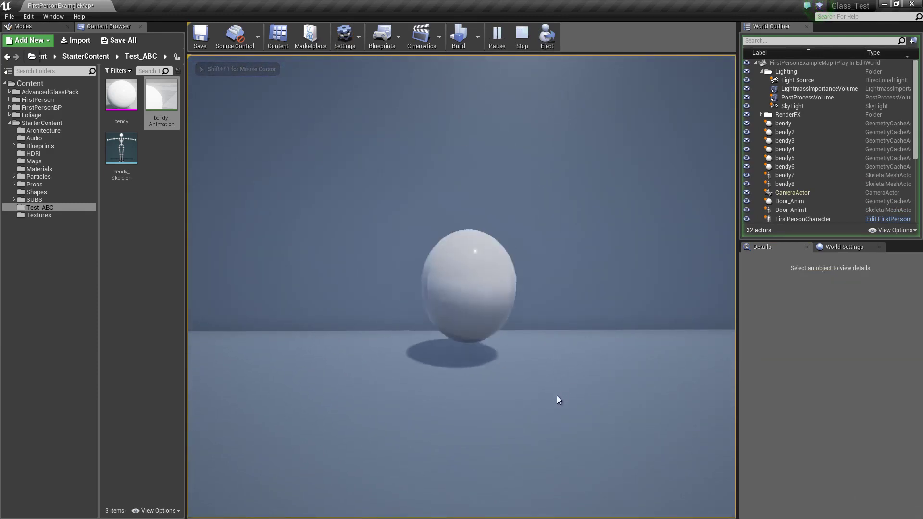
key("Escape")
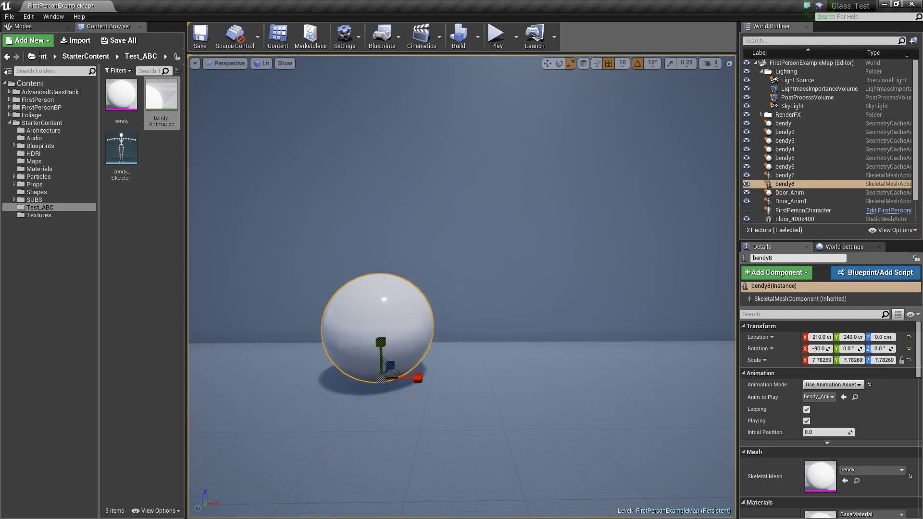
- Duplicate bendy8 to the right twice along X, creating bendy9 and bendy10
key("w")
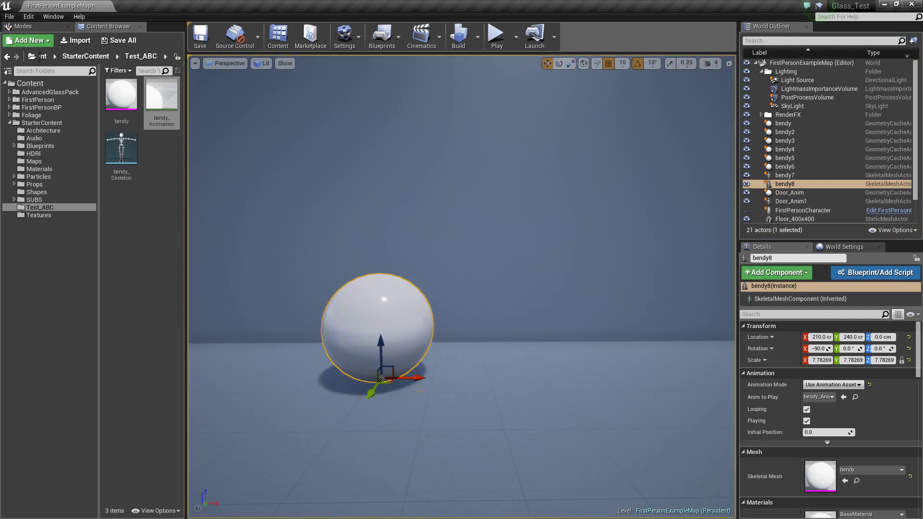
left_click(416, 376, "ctrl")
left_click(386, 313)
left_click_drag(414, 378, 693, 365, "alt")
right_click_drag(521, 445, 562, 426)
left_click(521, 445)
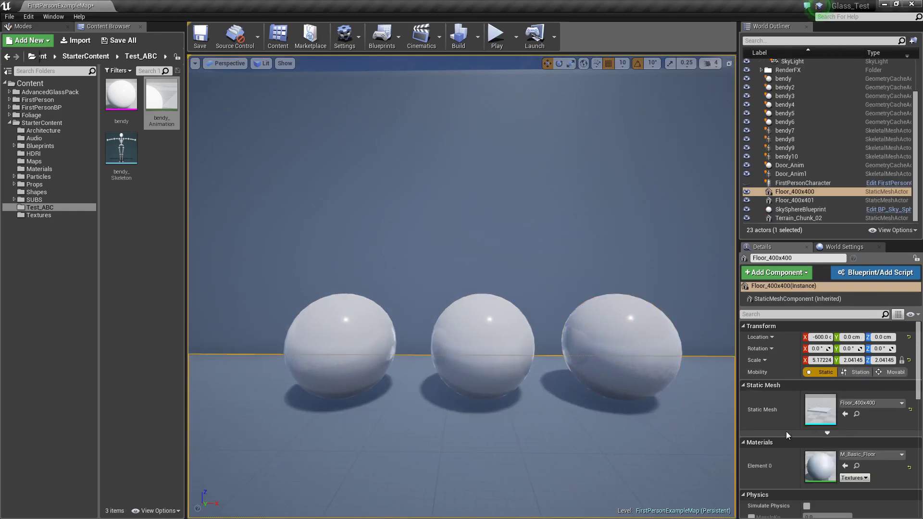
left_click(623, 340)
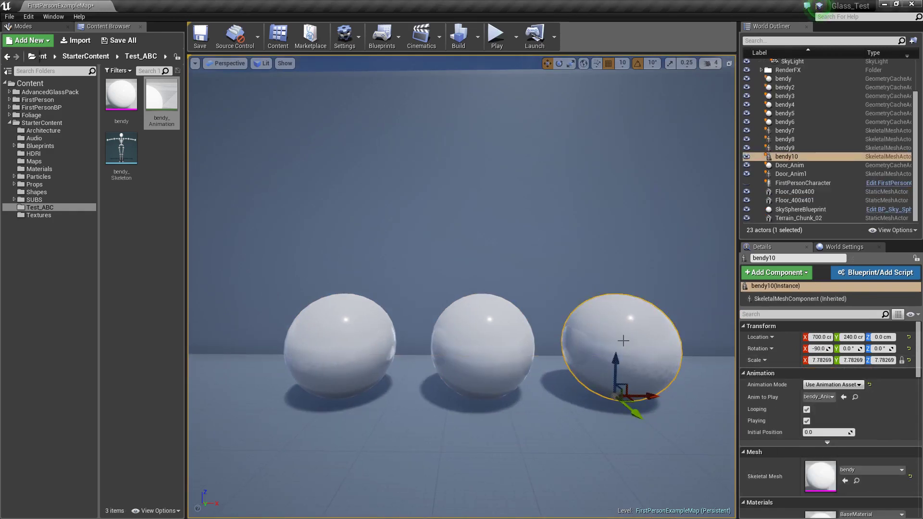
- Set Initial Position 0.5 on bendy10 and 0.2 on bendy8, then play the level
left_click(813, 432)
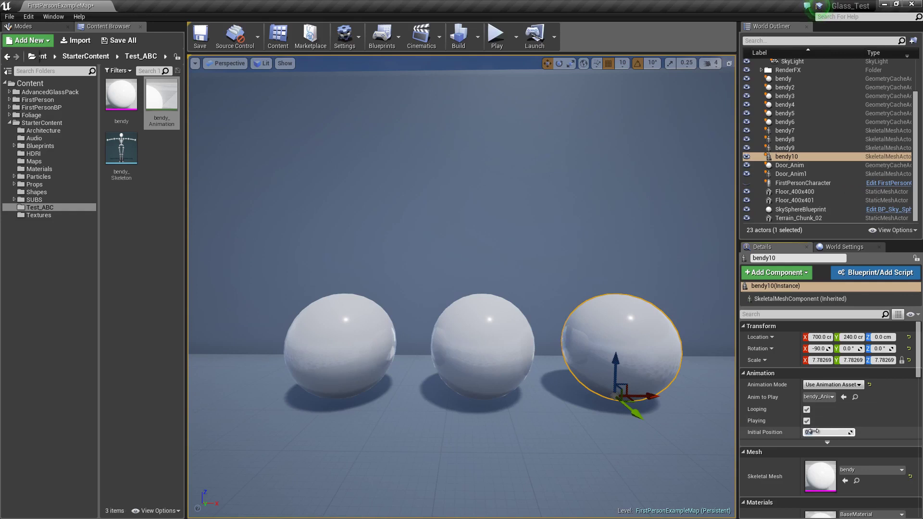
type("0.5")
key("Return")
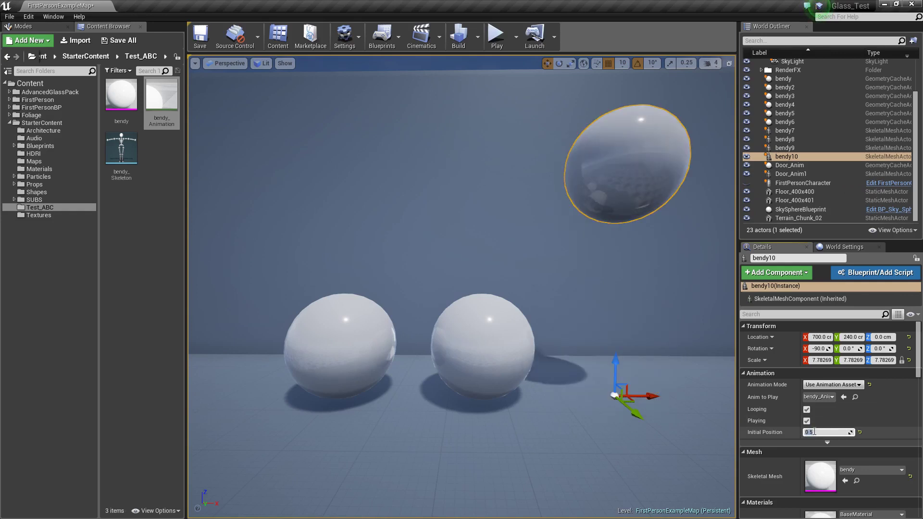
left_click(345, 335)
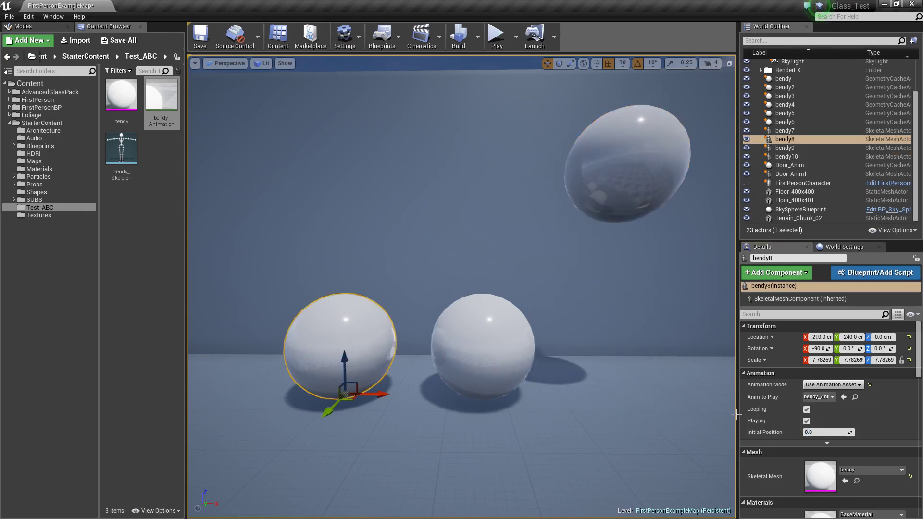
left_click(810, 432)
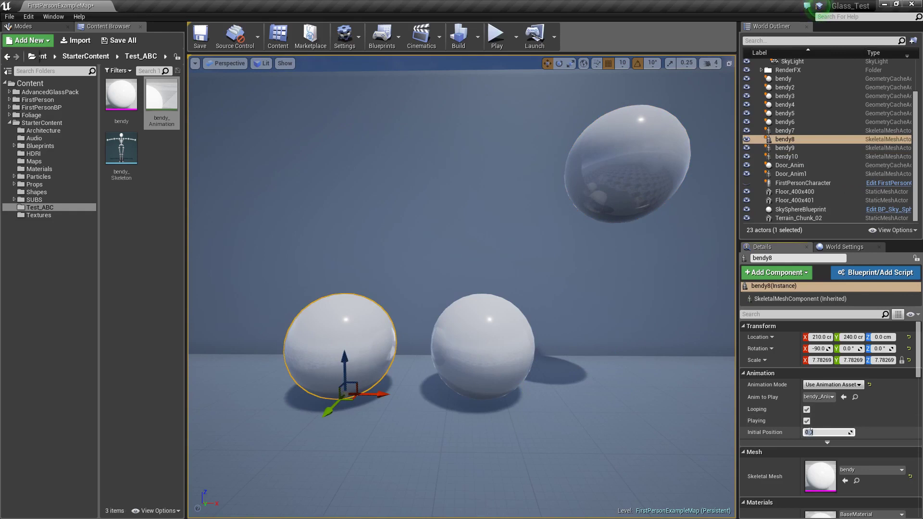
type(".2")
key("Return")
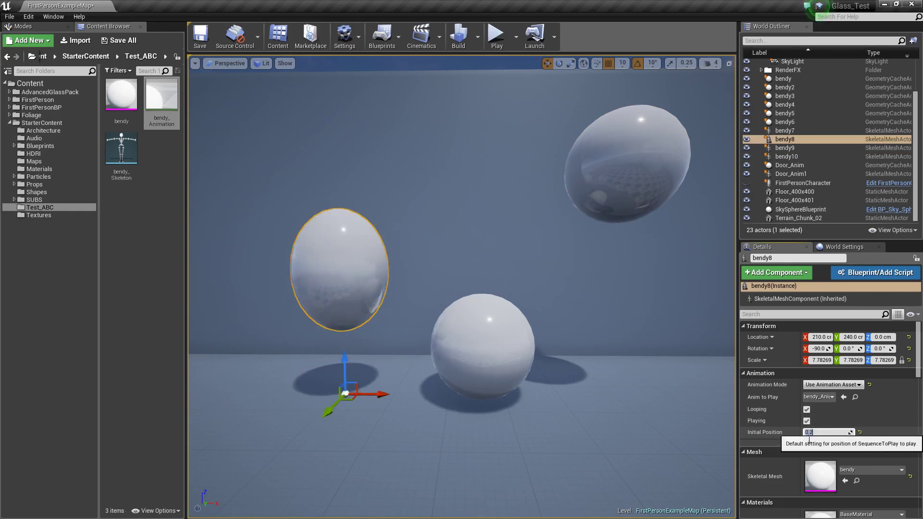
left_click(491, 39)
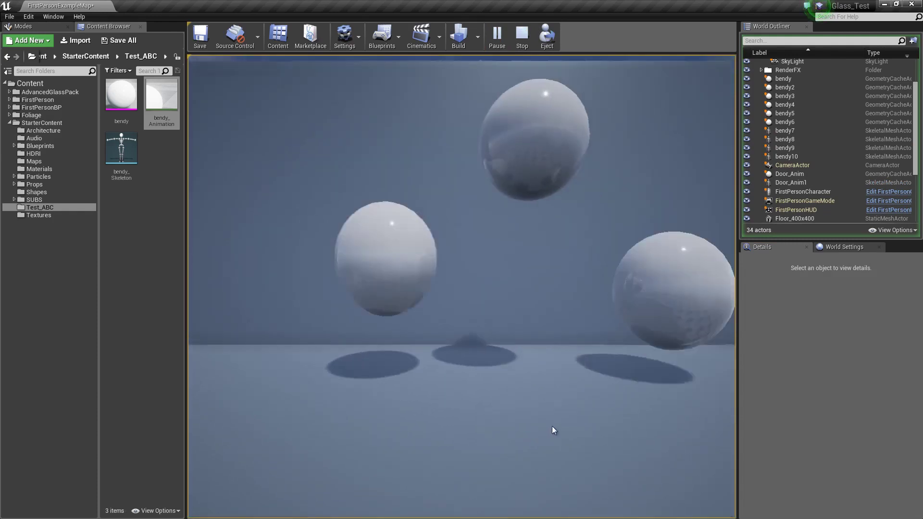
- Stop playing, inspect bendy9 and bendy10 up close, then switch to the Firefox Alembic docs
key("Escape")
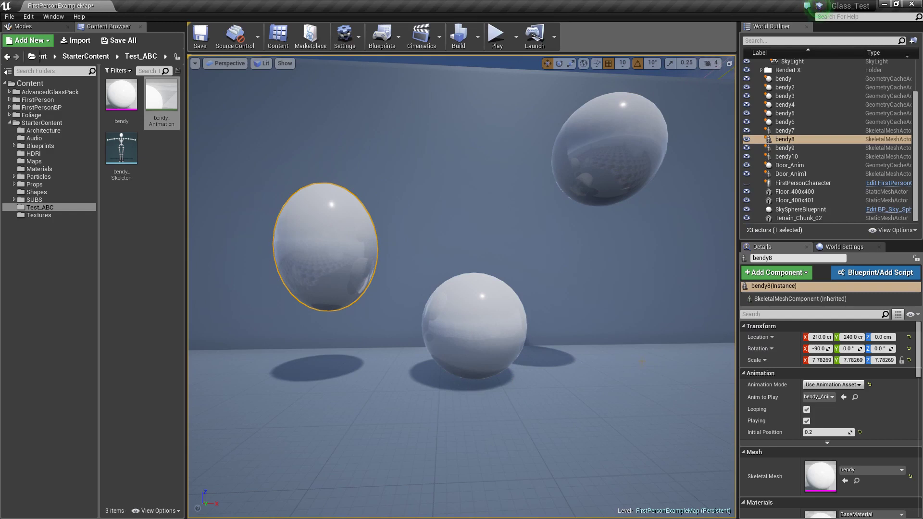
right_click_drag(641, 368, 641, 368)
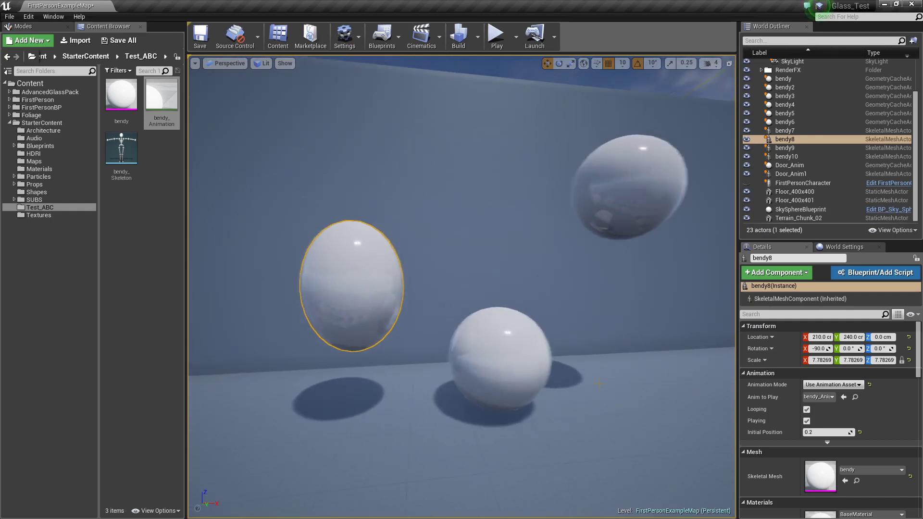
right_click_drag(540, 376, 576, 364)
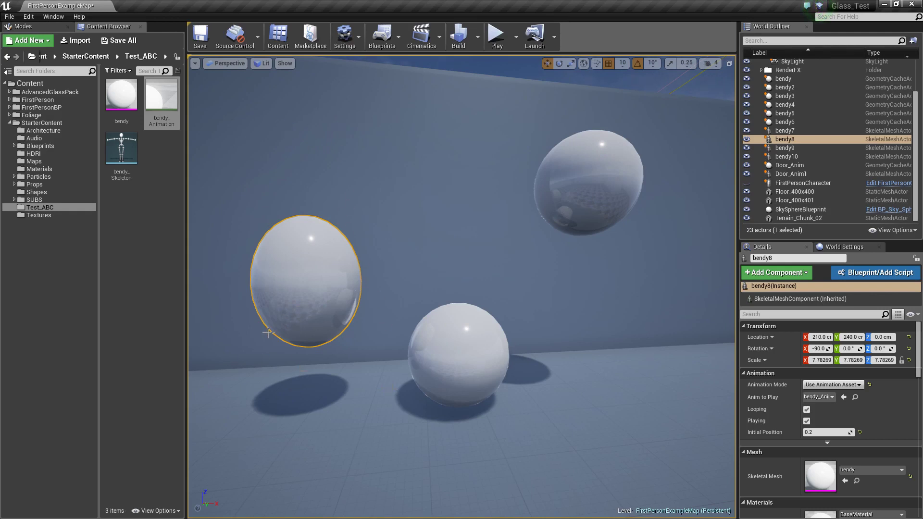
left_click(484, 331)
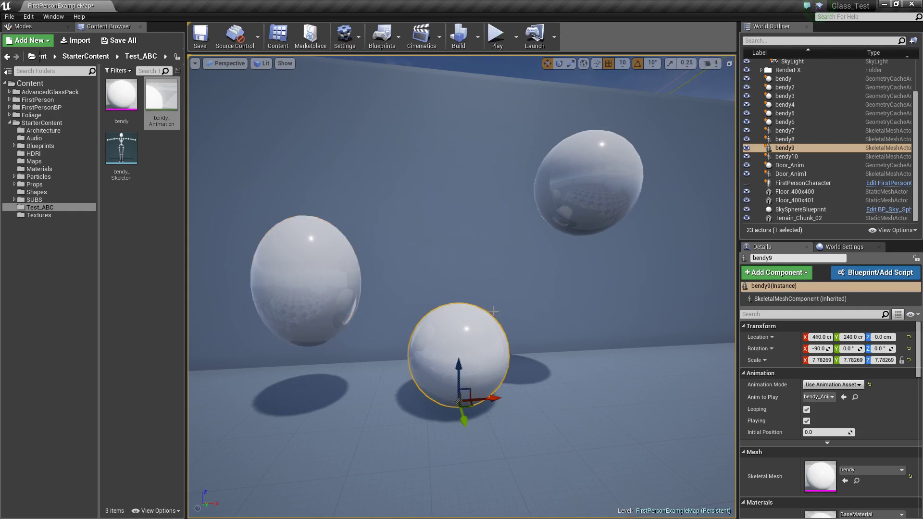
left_click(569, 186)
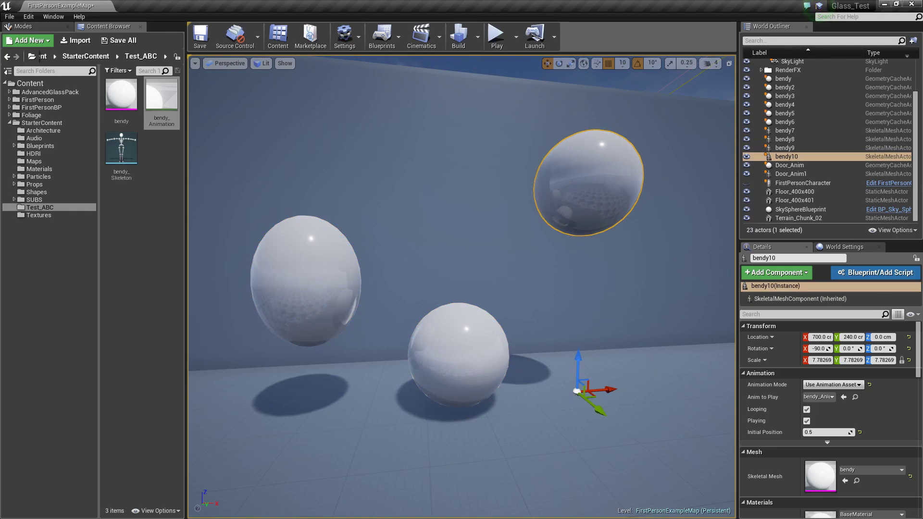
key("alt+Tab")
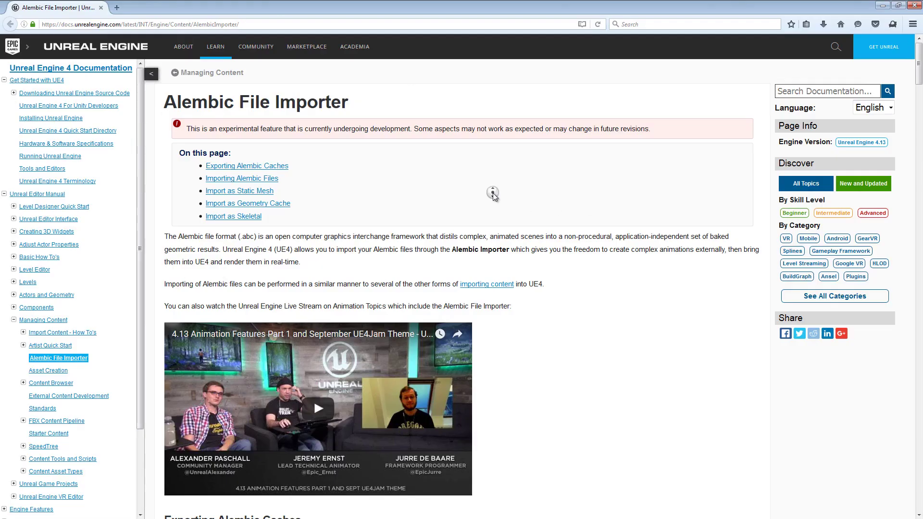
left_click(493, 193)
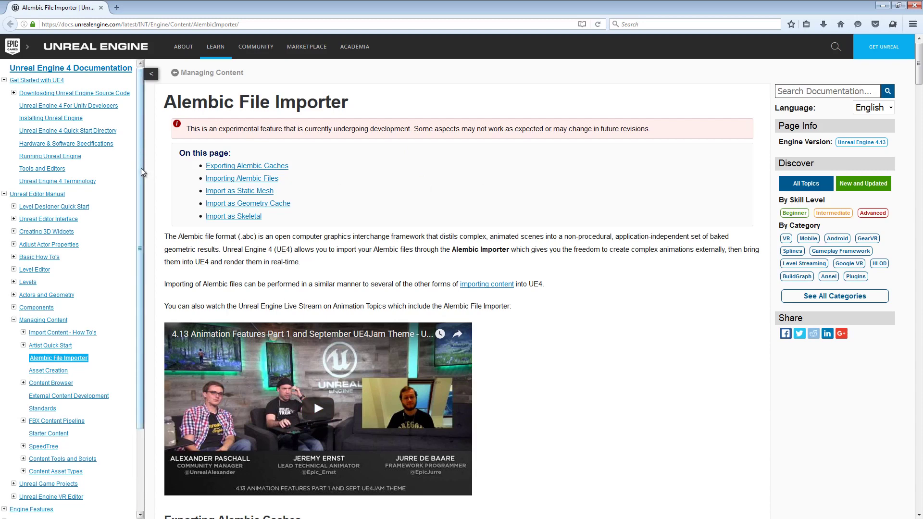
left_click_drag(140, 169, 158, 143)
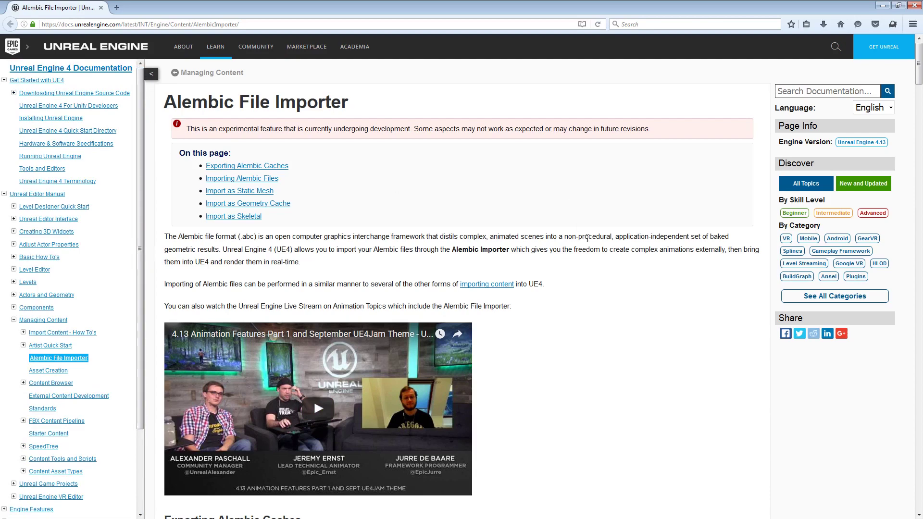
scroll(593, 203, "down", 7)
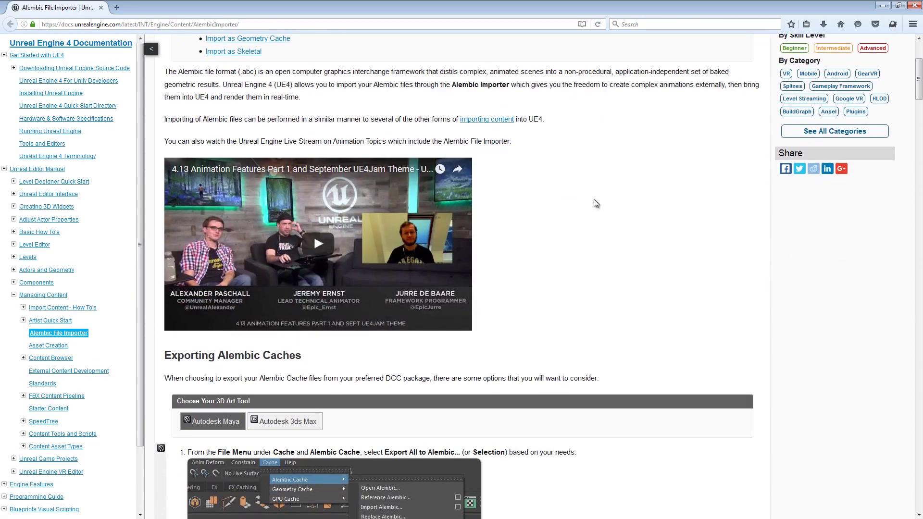
scroll(692, 221, "up", 6)
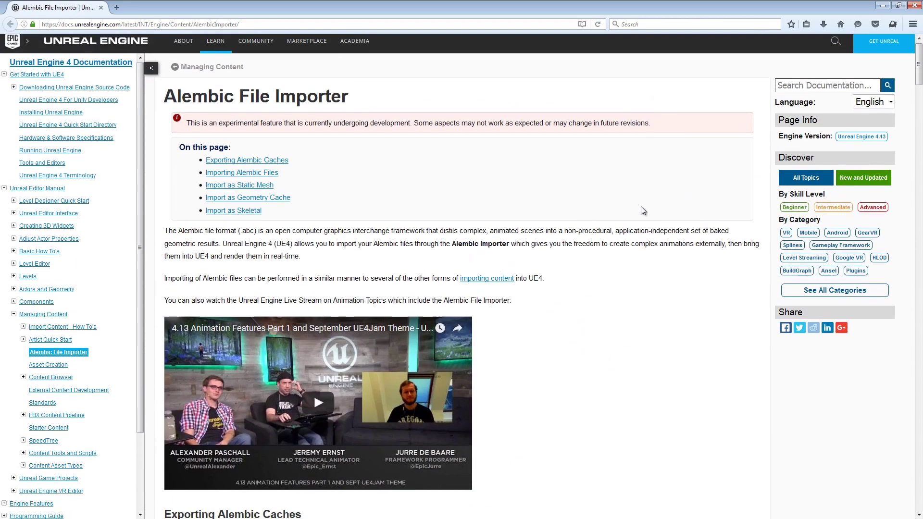
scroll(601, 230, "down", 2)
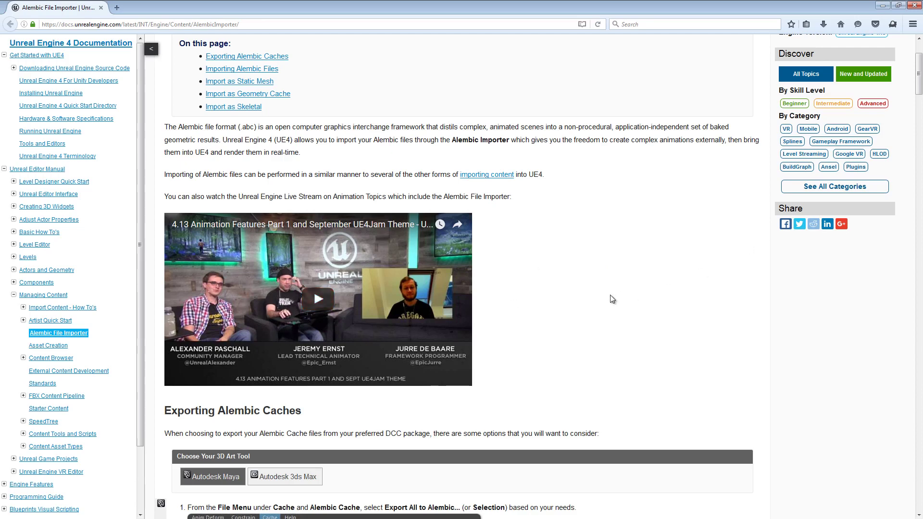
scroll(610, 295, "up", 4)
scroll(610, 295, "down", 4)
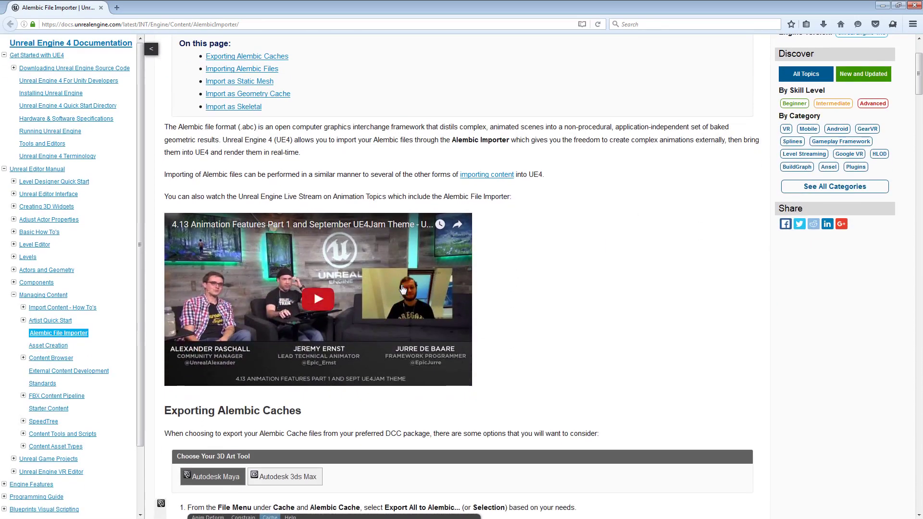
scroll(571, 300, "up", 4)
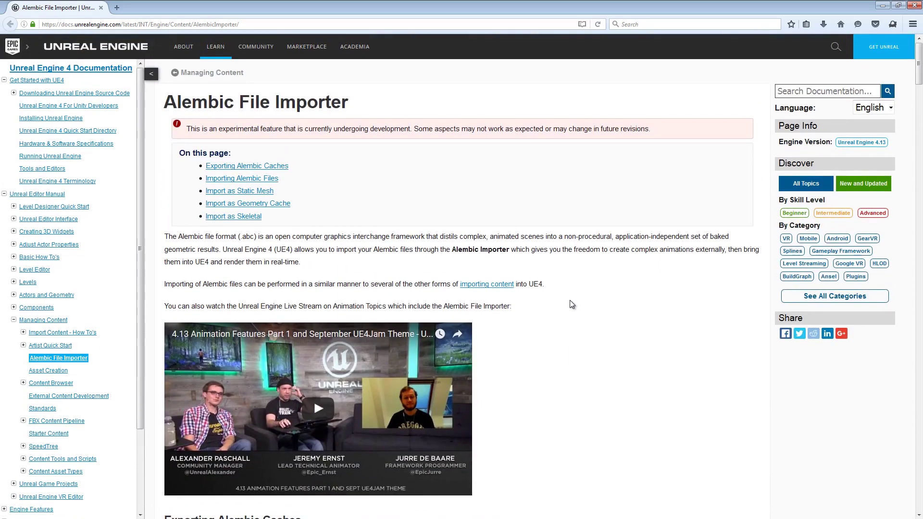
scroll(570, 301, "down", 2)
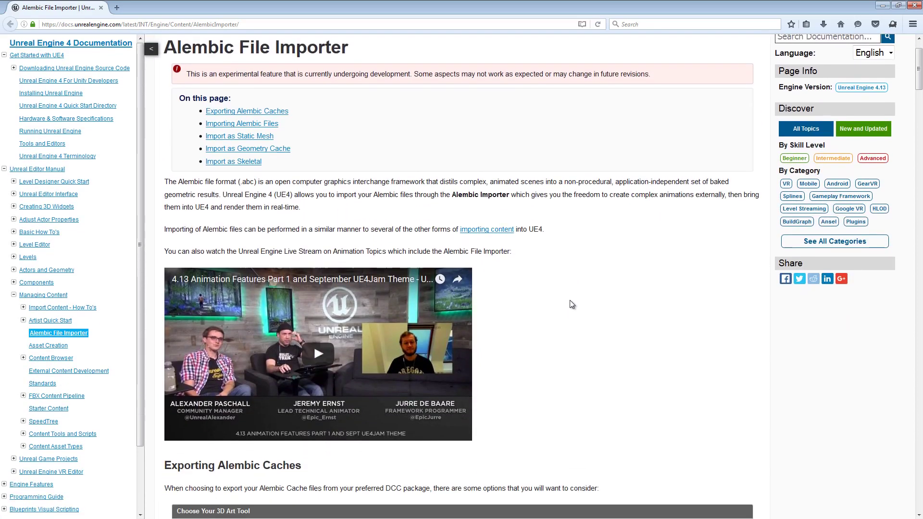
scroll(571, 300, "down", 10)
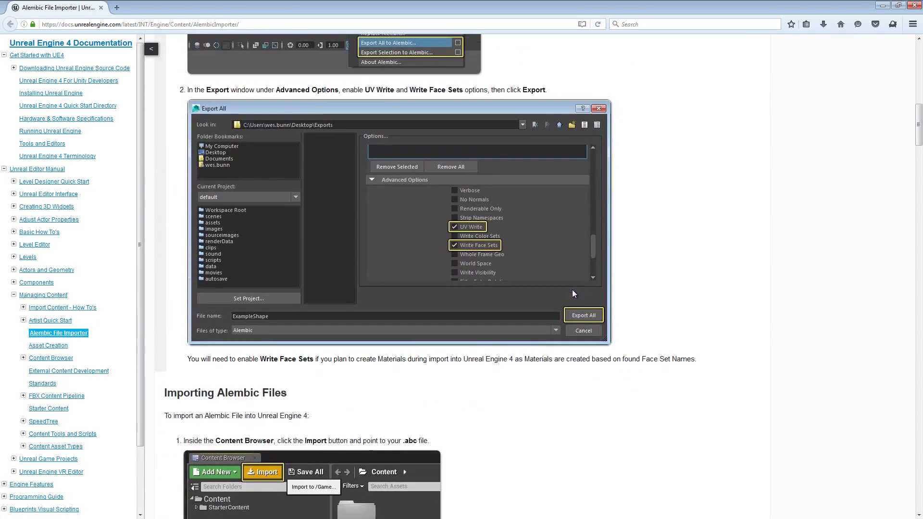
scroll(572, 290, "up", 12)
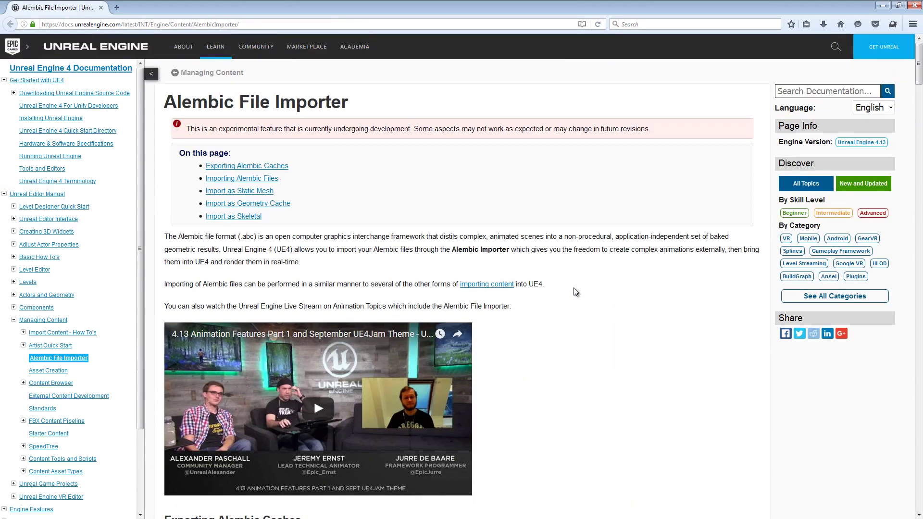